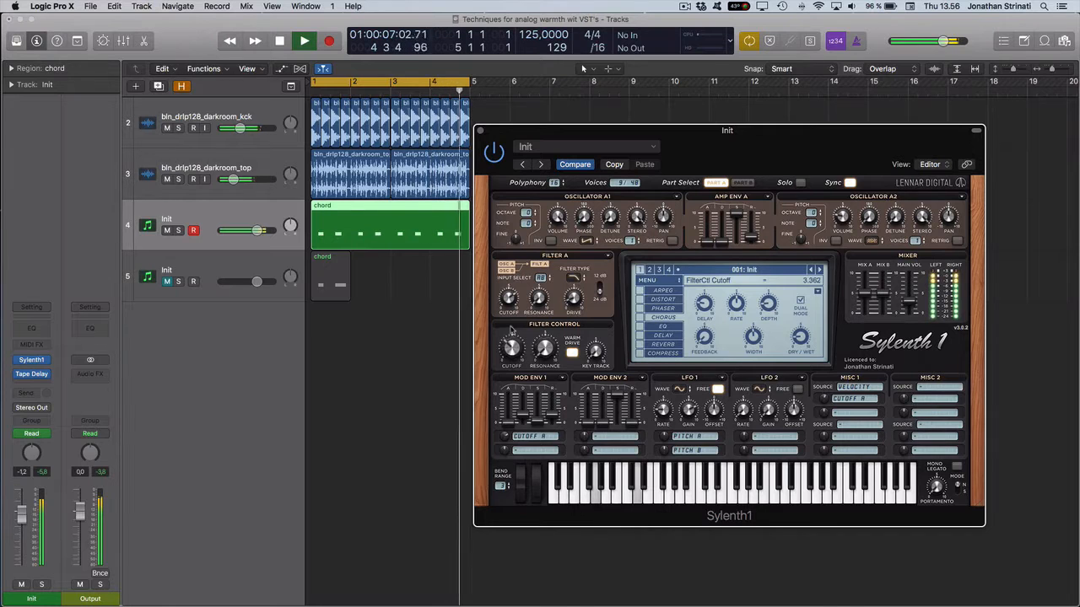
Clear the current Sylenth1 preset so the synth starts from a plain Init patch
drag(506, 437, 508, 435)
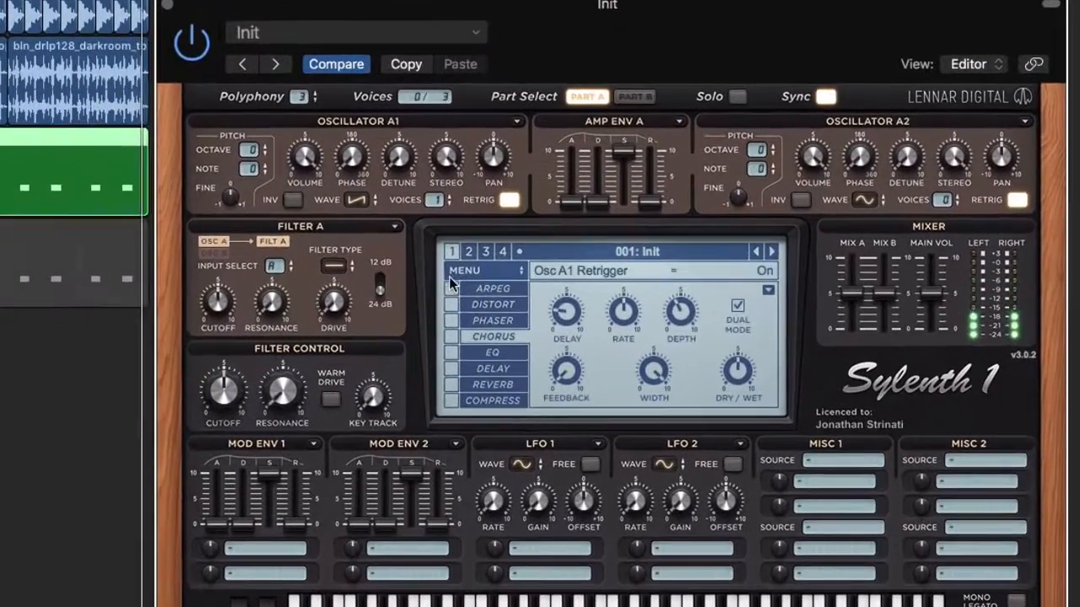
click(507, 273)
mouse_move(483, 296)
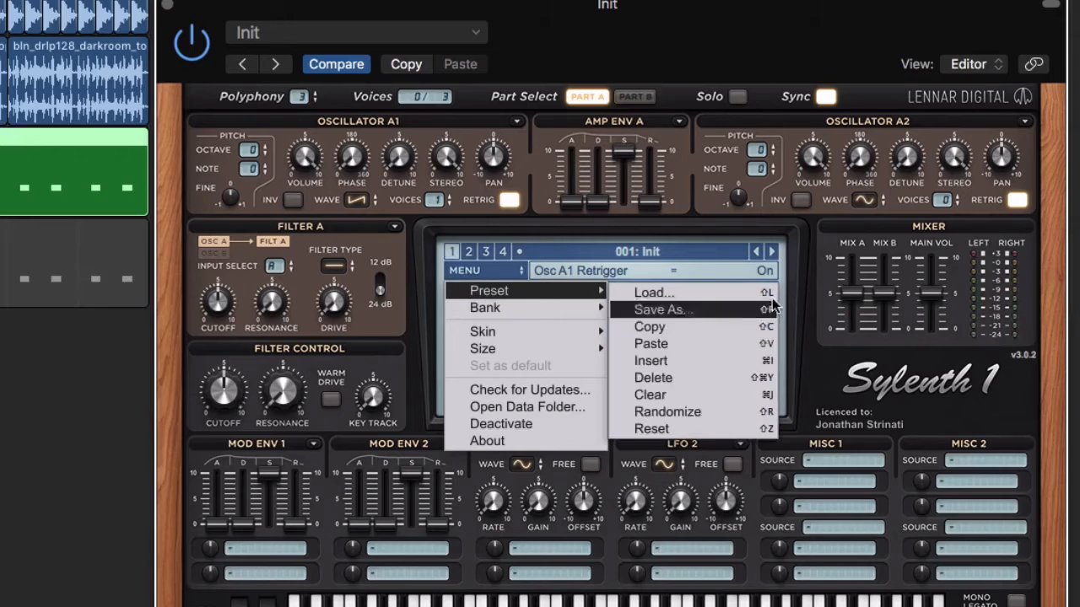
click(700, 397)
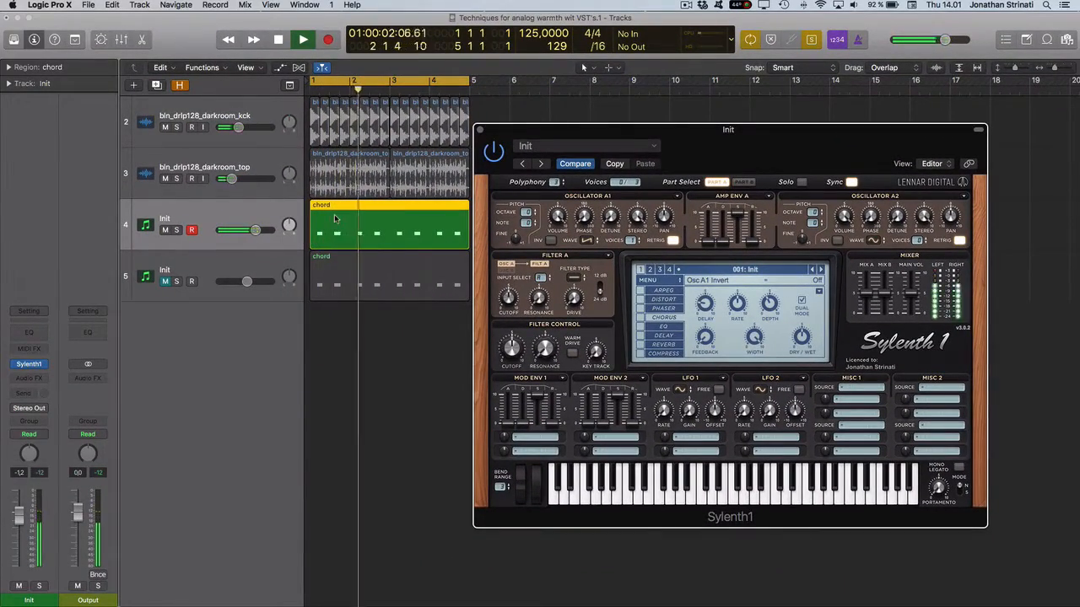
Examine the notes of the chord region in the Piano Roll, and bring the Sylenth1 window back
double_click(334, 218)
key(v)
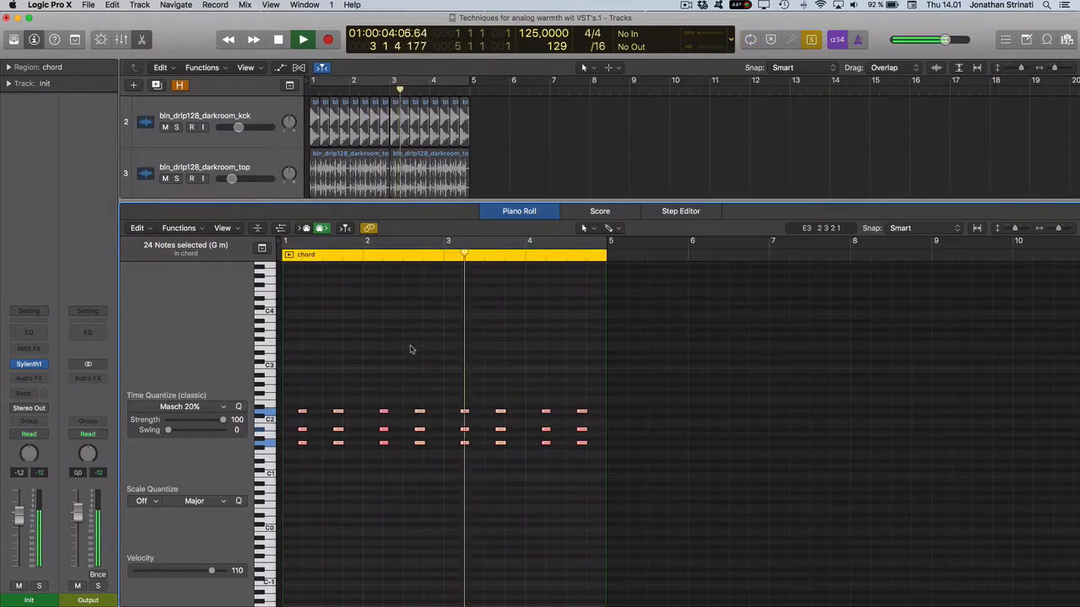
key(c)
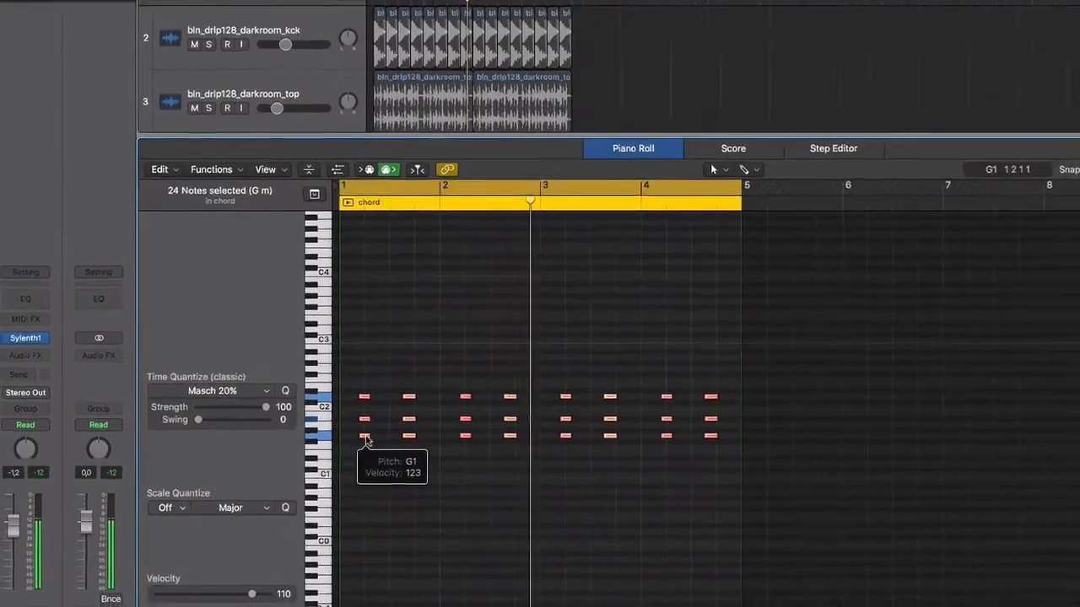
key(e)
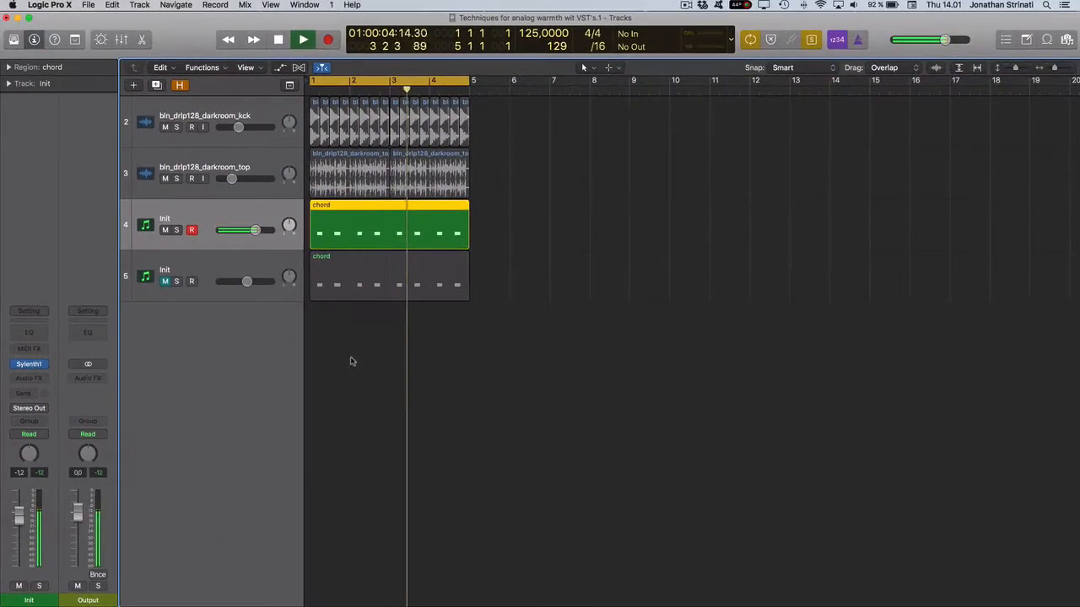
key(v)
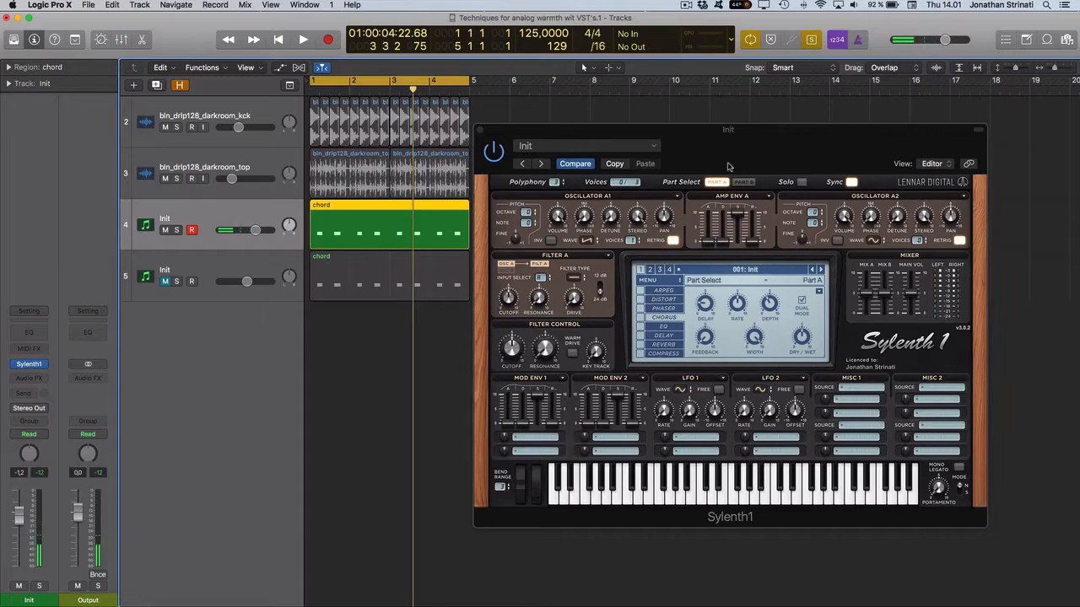
Turn off retrigger on oscillator A1 and assign Pitch A as LFO 1's first destination
drag(730, 166, 598, 166)
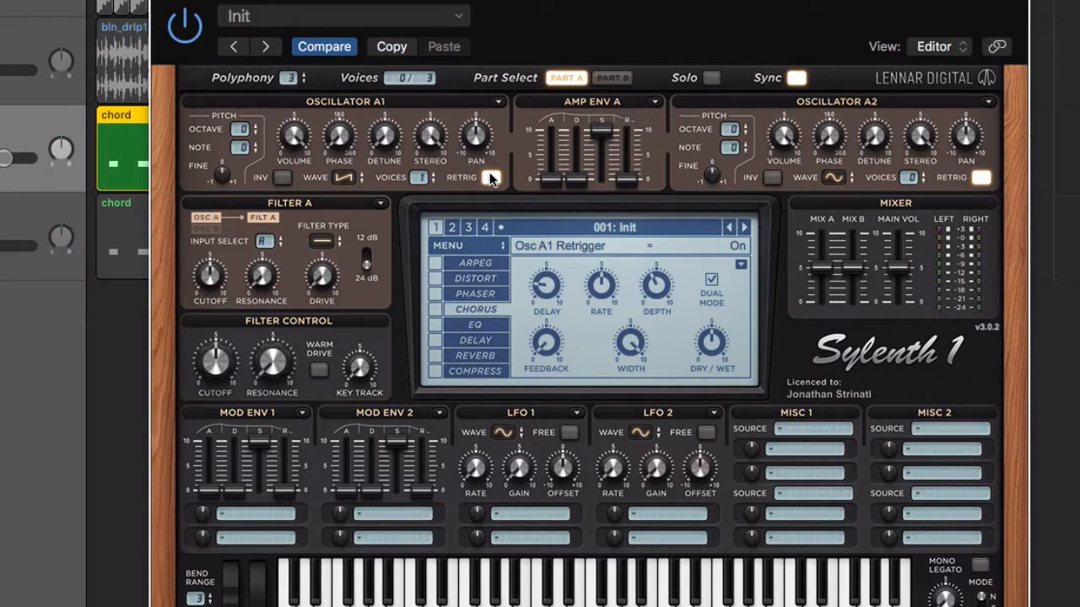
key(space)
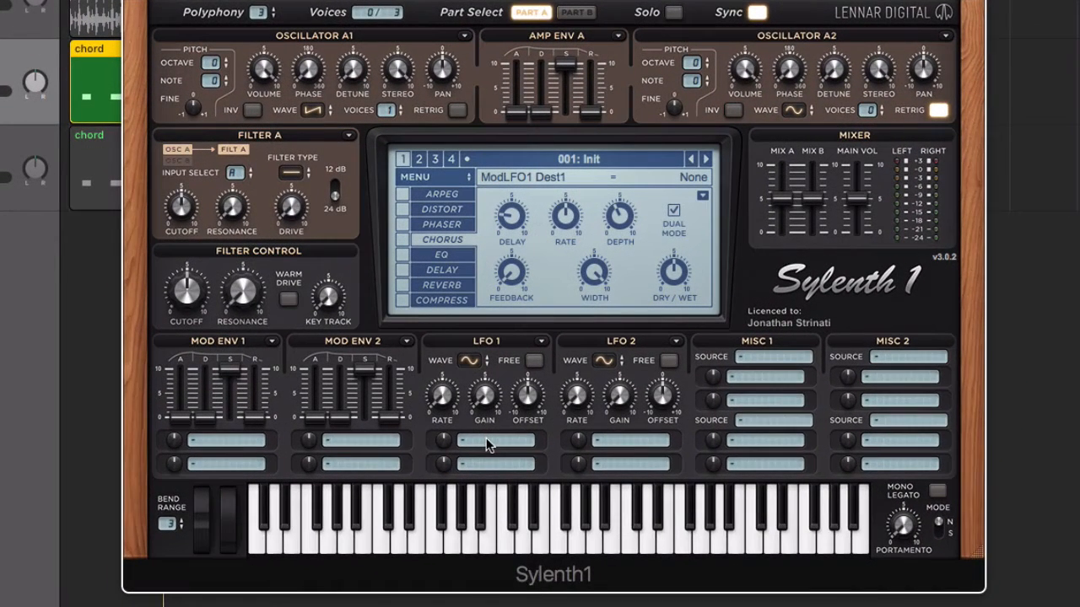
click(486, 446)
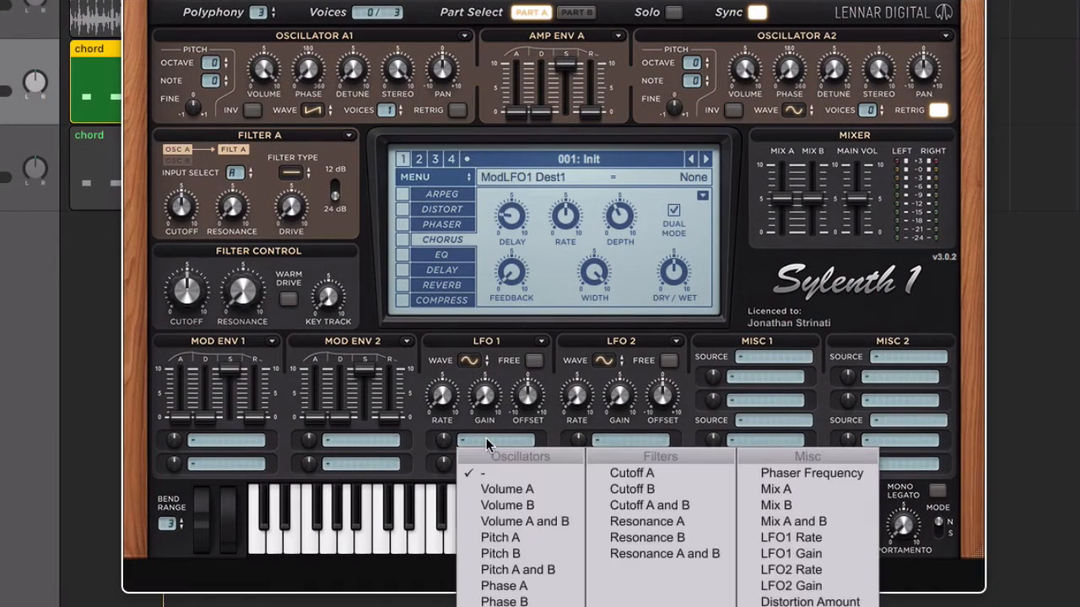
click(498, 545)
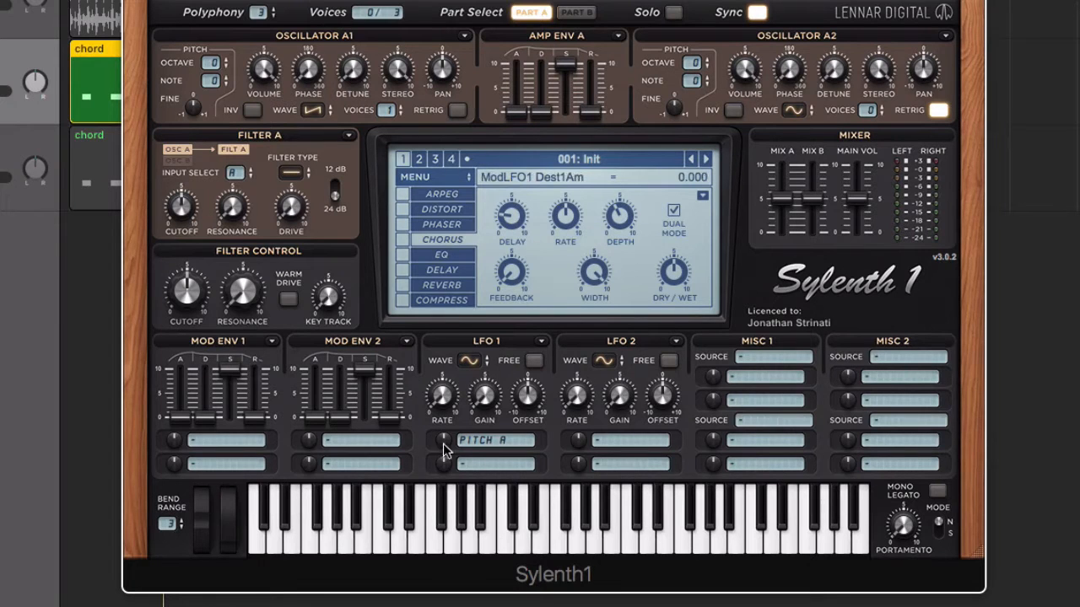
During playback, switch LFO 1 to free mode and set its Pitch A modulation amount to about 0.022
key(space)
drag(443, 439, 443, 439)
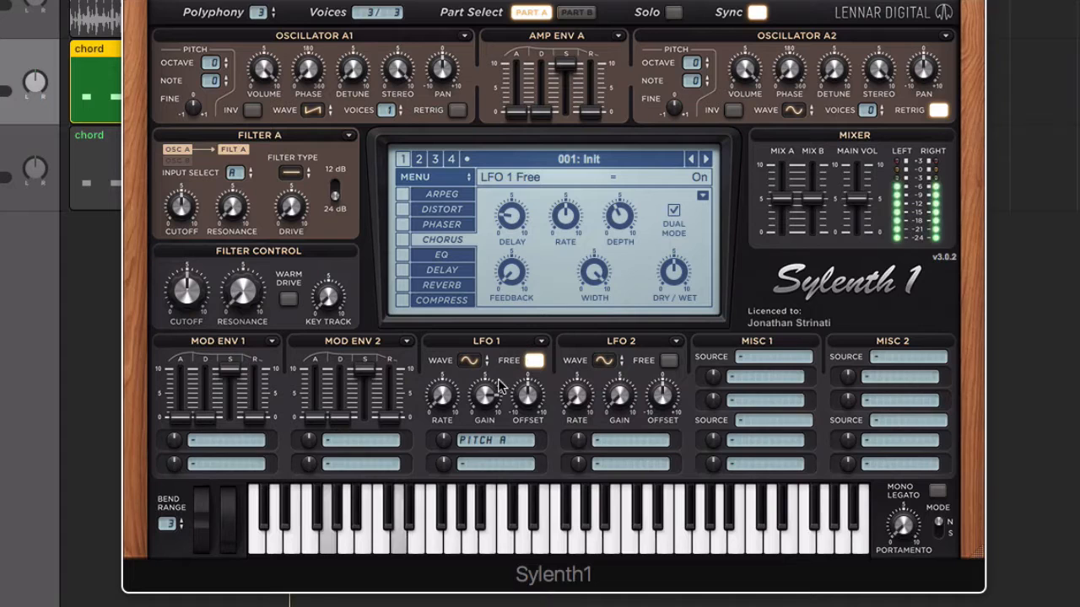
drag(446, 441, 447, 442)
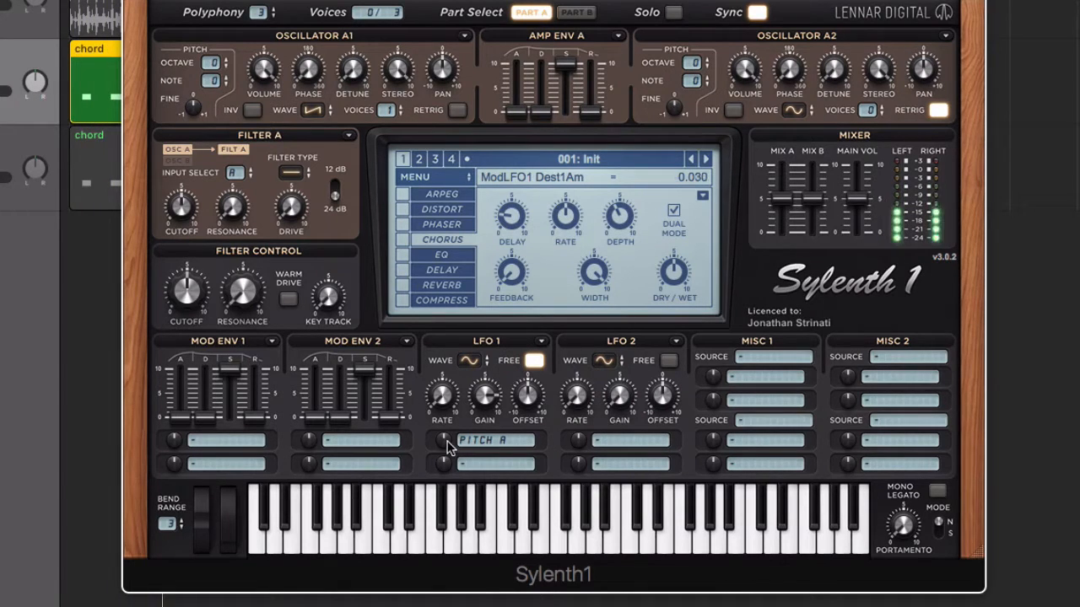
double_click(446, 441)
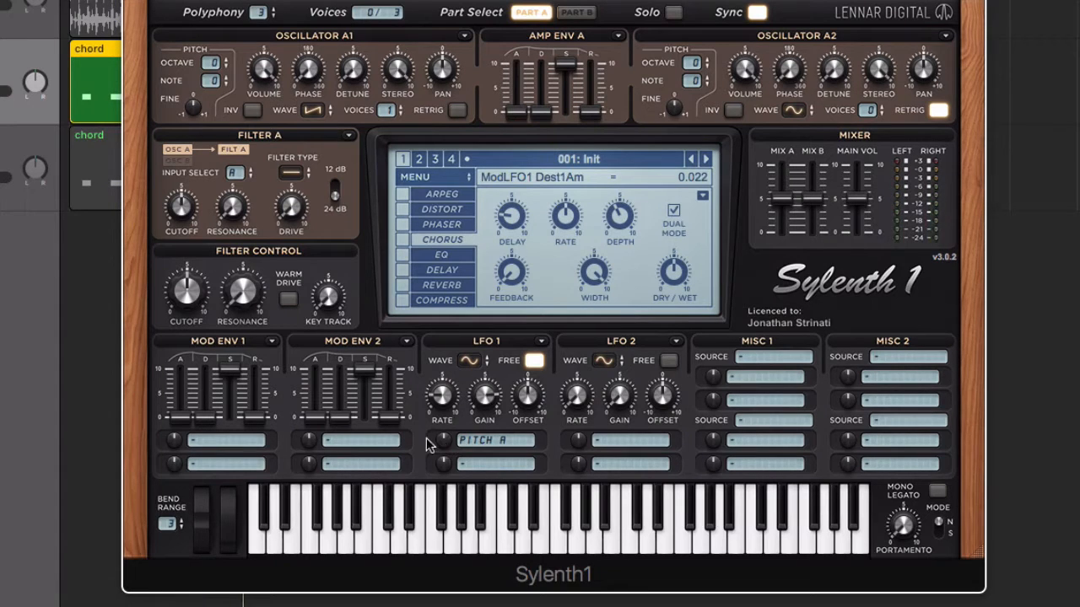
On Part B, set oscillator B1 to one voice without retrigger, and modulate Pitch B from LFO 1 by about -0.015, fine-tuning the LFO gain
click(576, 12)
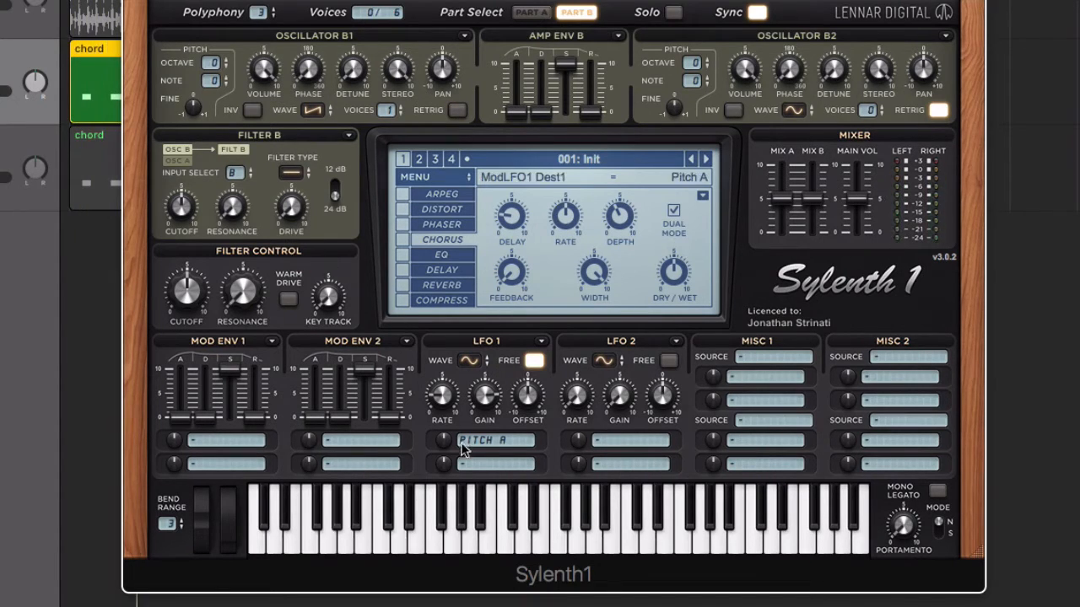
click(466, 463)
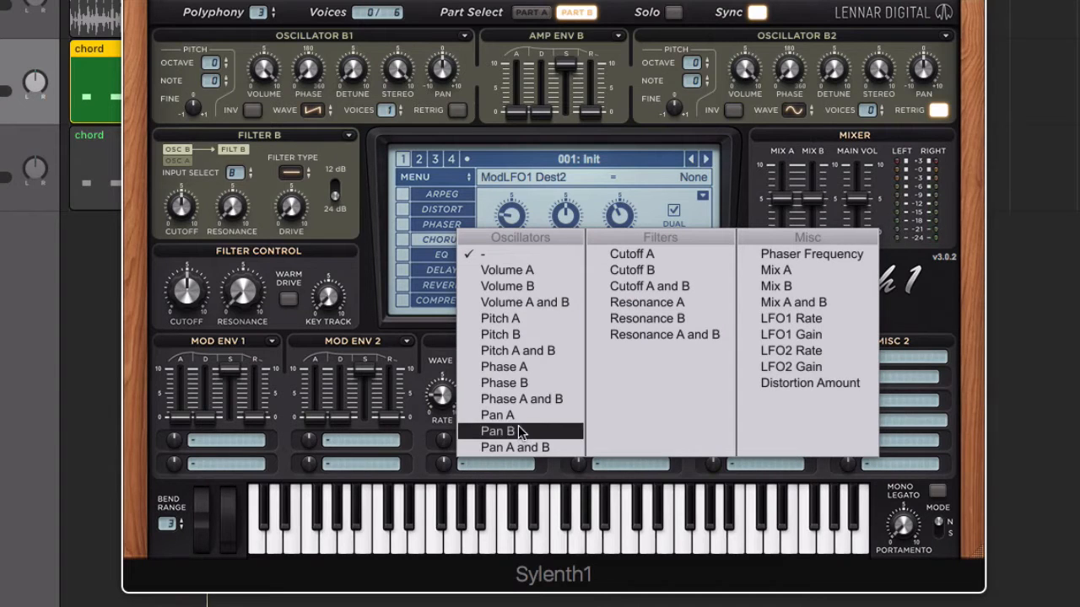
click(505, 334)
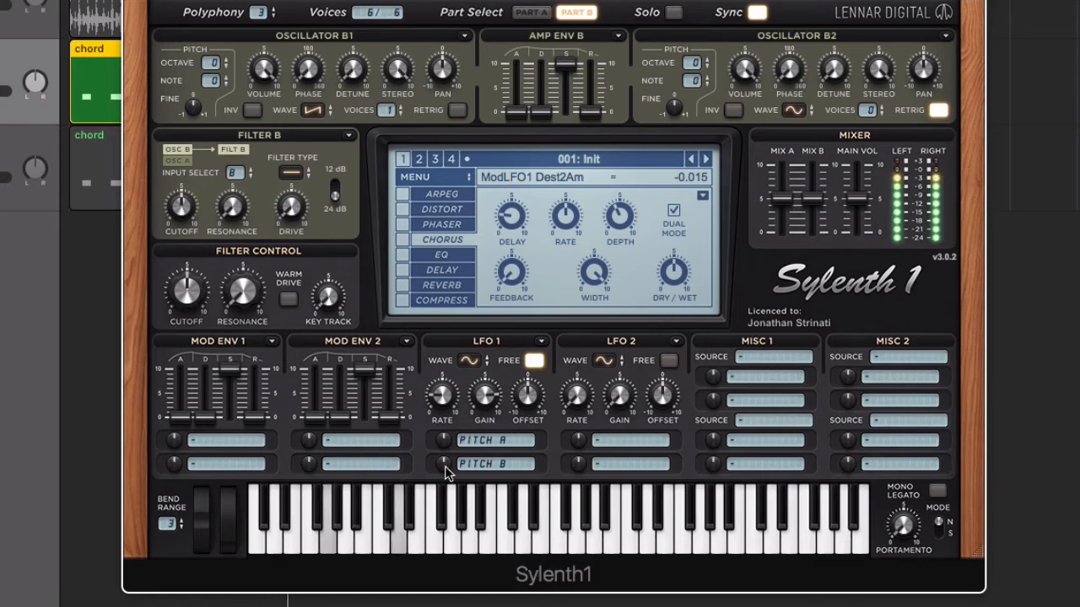
drag(484, 394, 482, 423)
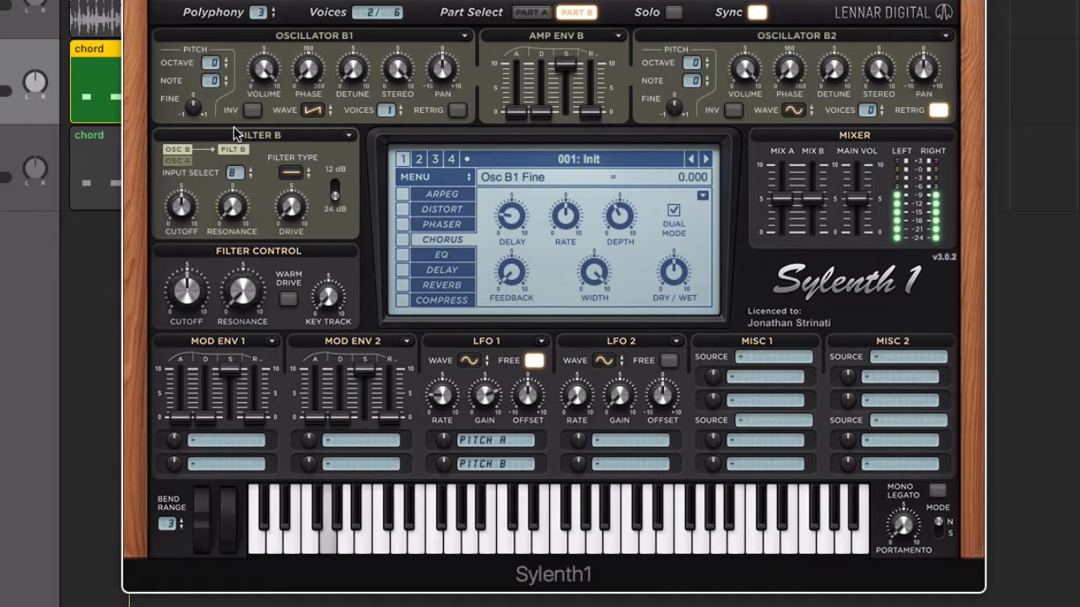
Set Filter B to No Input and route the oscillators of both parts A and B into Filter A
click(230, 173)
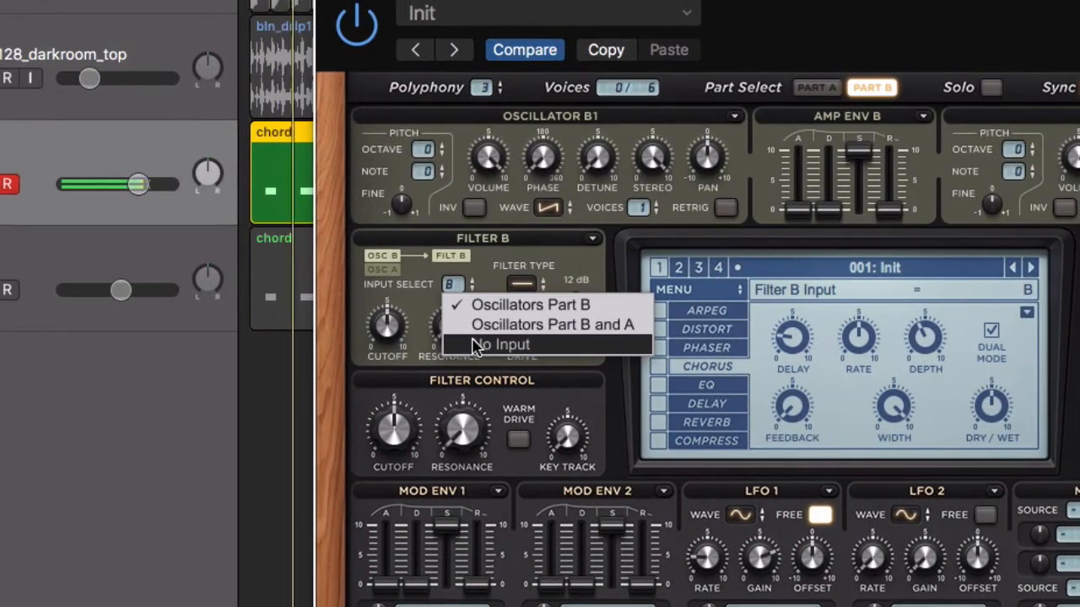
click(477, 346)
click(799, 87)
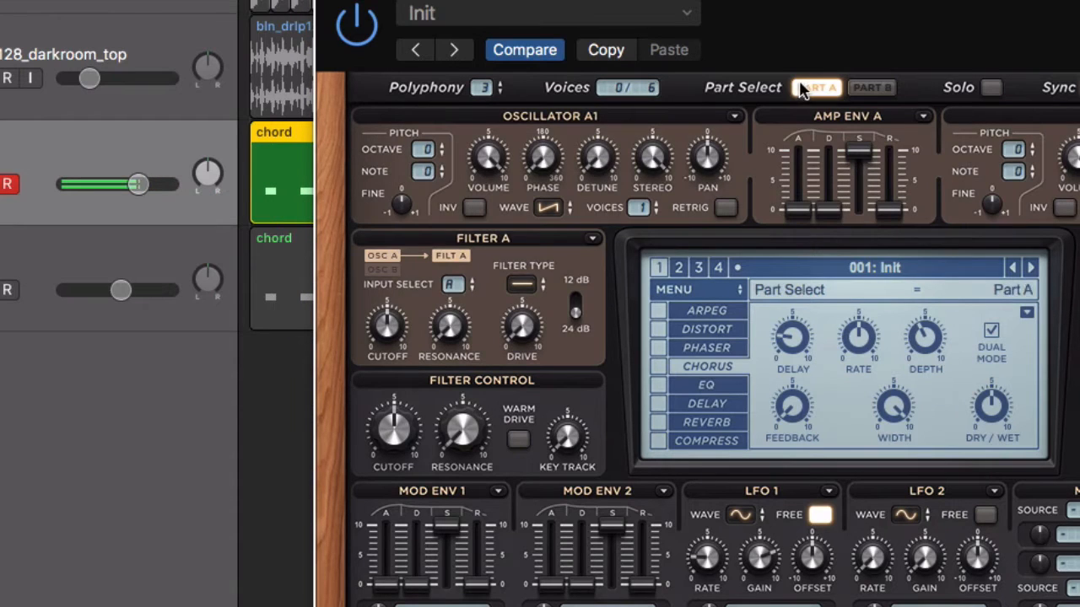
click(453, 284)
click(454, 321)
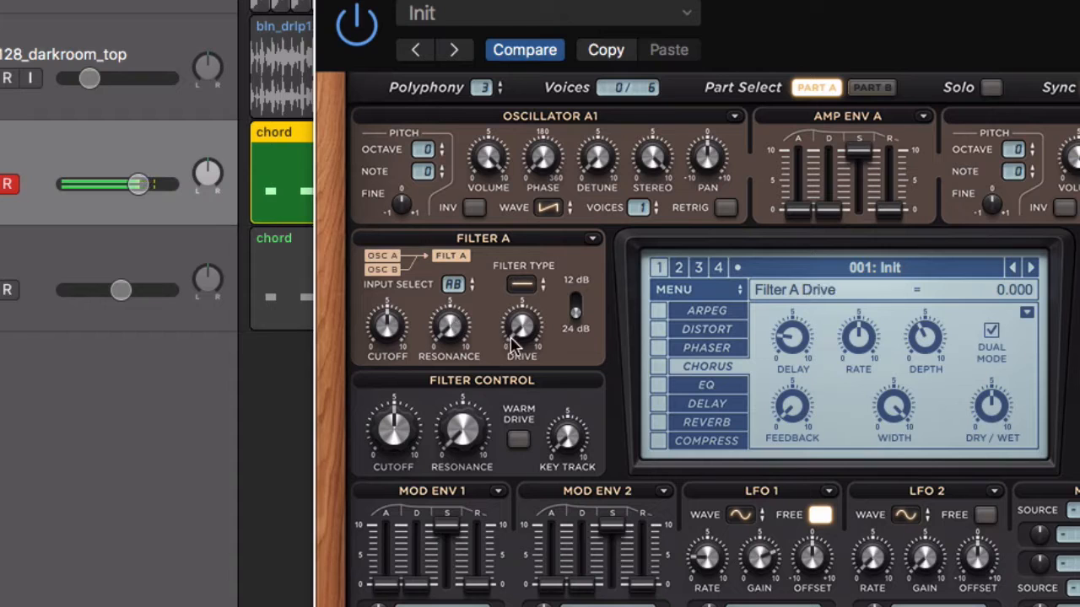
Set Filter A to Lowpass with a drive of about 0.854, enable Warm Drive and lower the main volume to about 3.251
drag(524, 344, 523, 329)
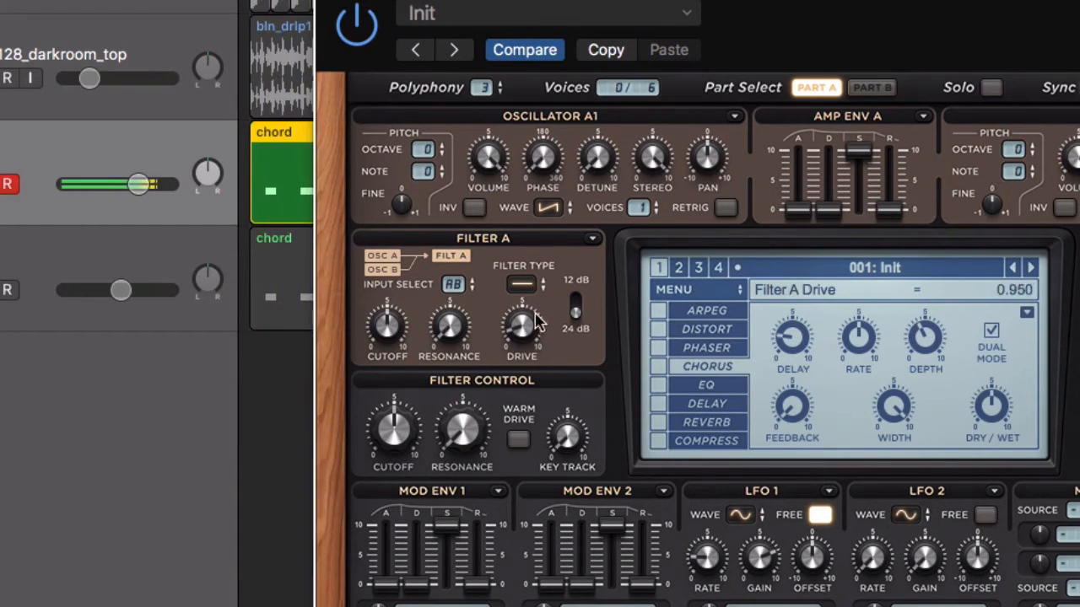
click(521, 285)
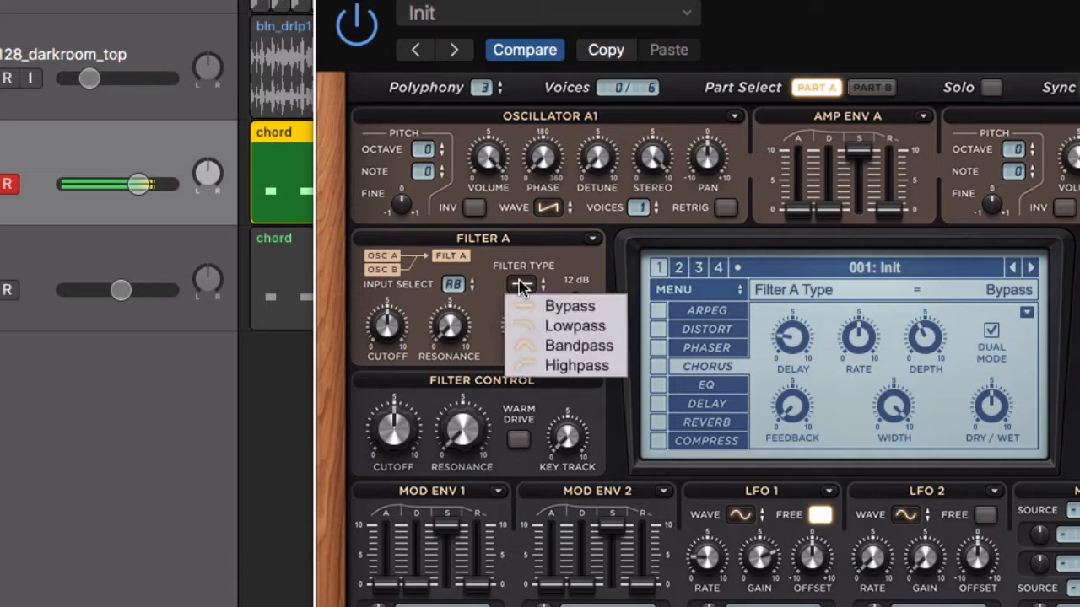
click(523, 329)
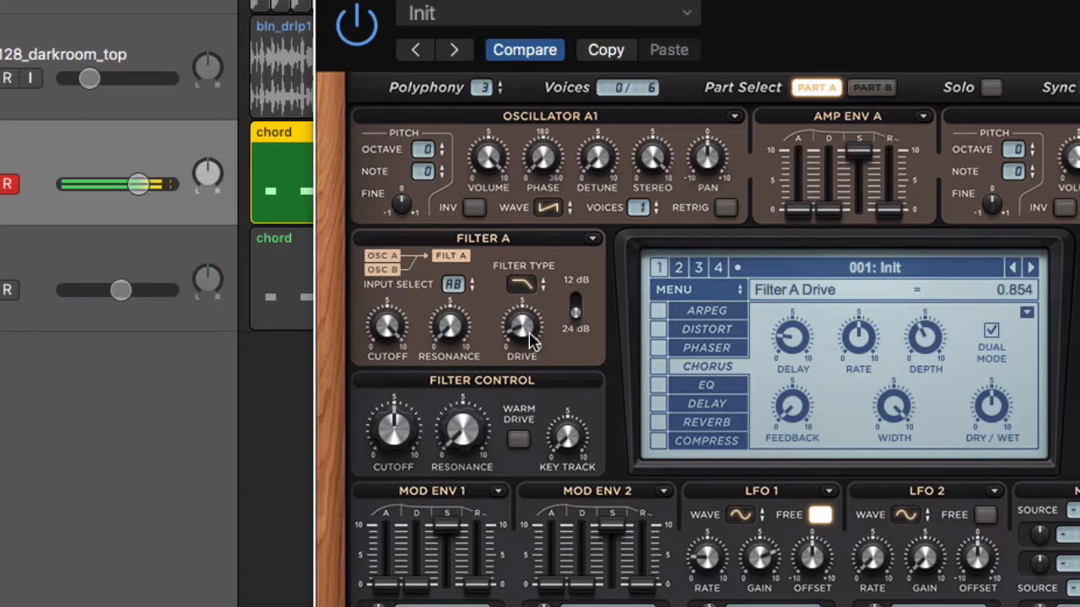
click(518, 440)
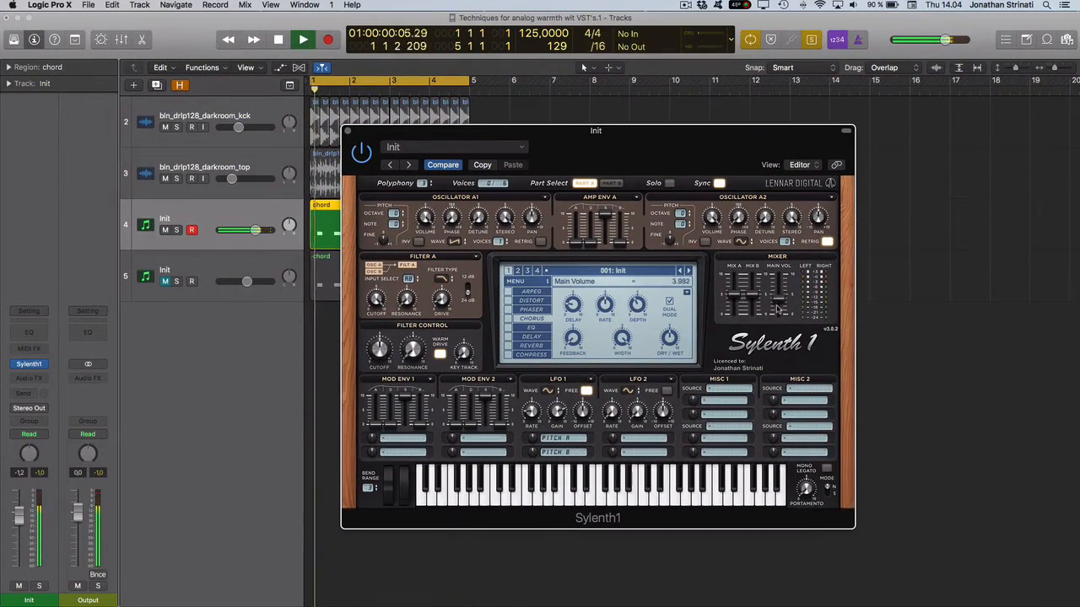
drag(792, 296, 777, 316)
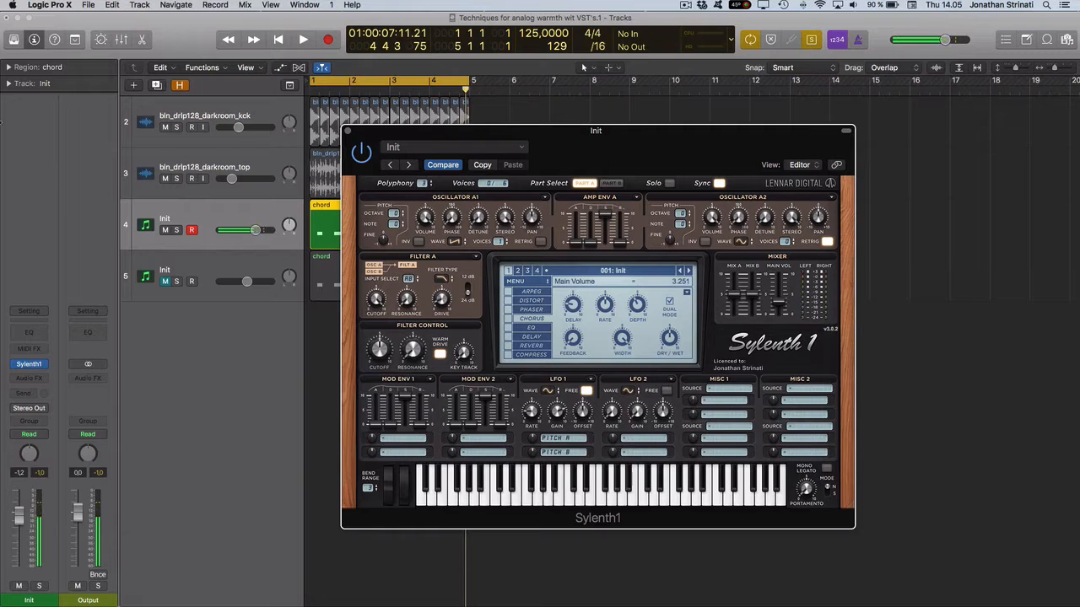
Unmute track 5, open its Sylenth1 instance and arrange both plugin windows next to each other
click(164, 282)
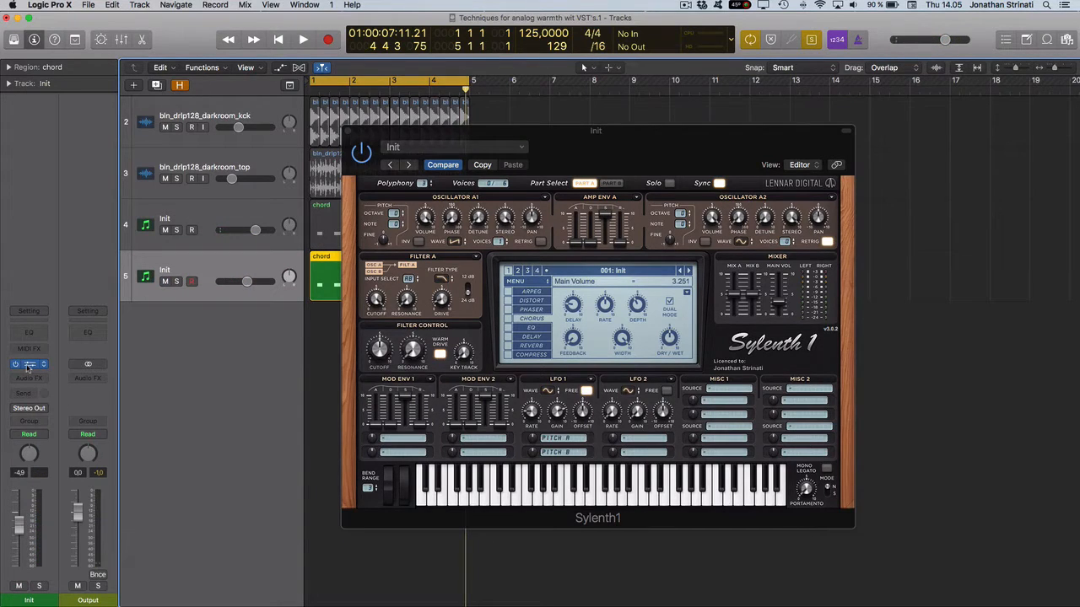
click(28, 367)
drag(707, 31, 766, 127)
drag(400, 137, 206, 142)
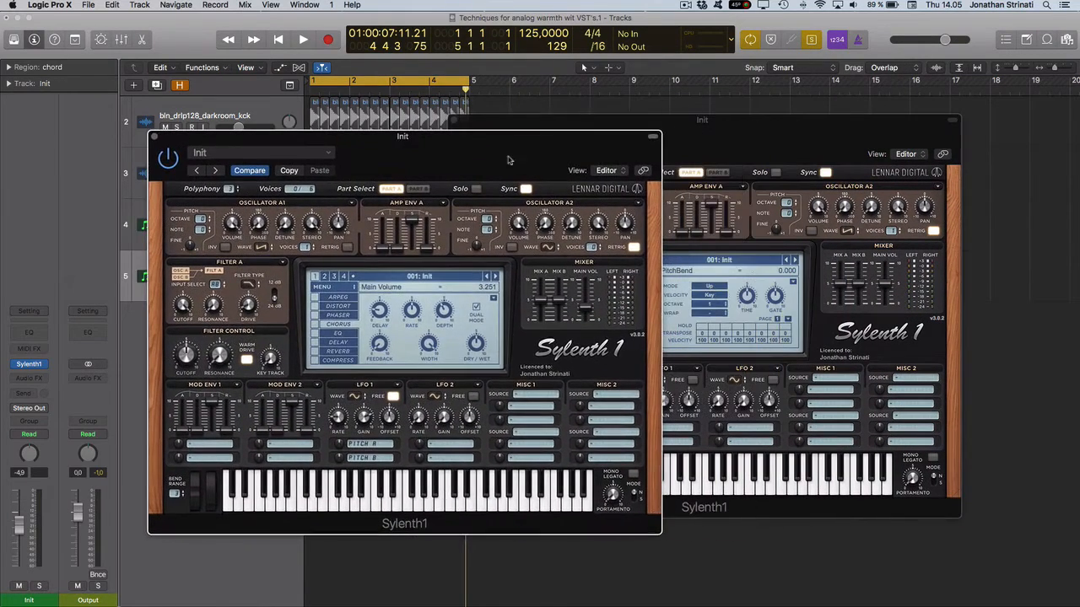
Review the Part A and Part B settings of track 5's Sylenth1 against the modified patch on track 4
click(683, 133)
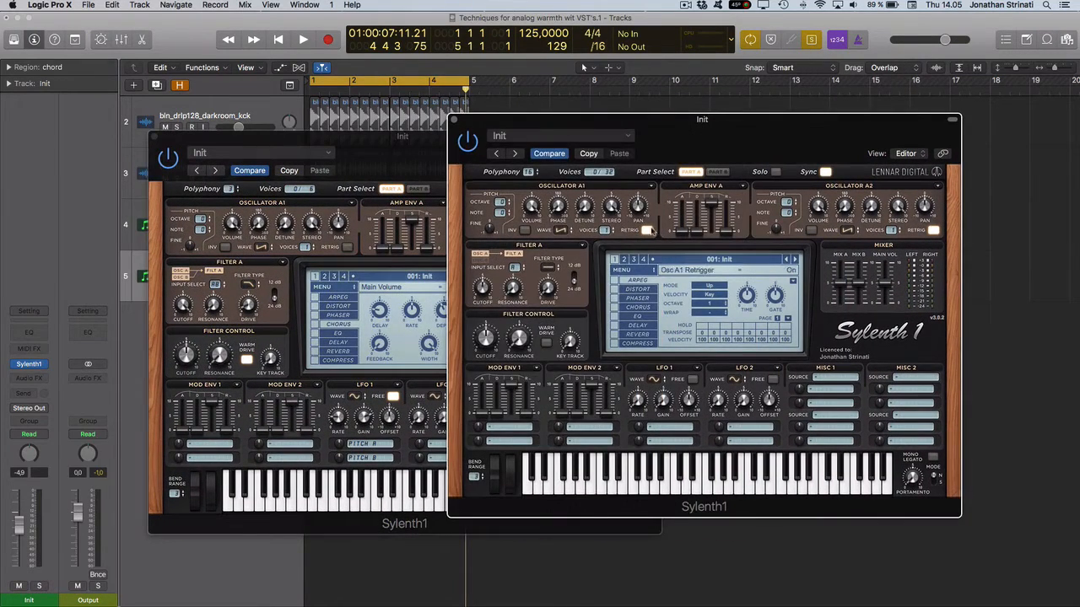
click(719, 172)
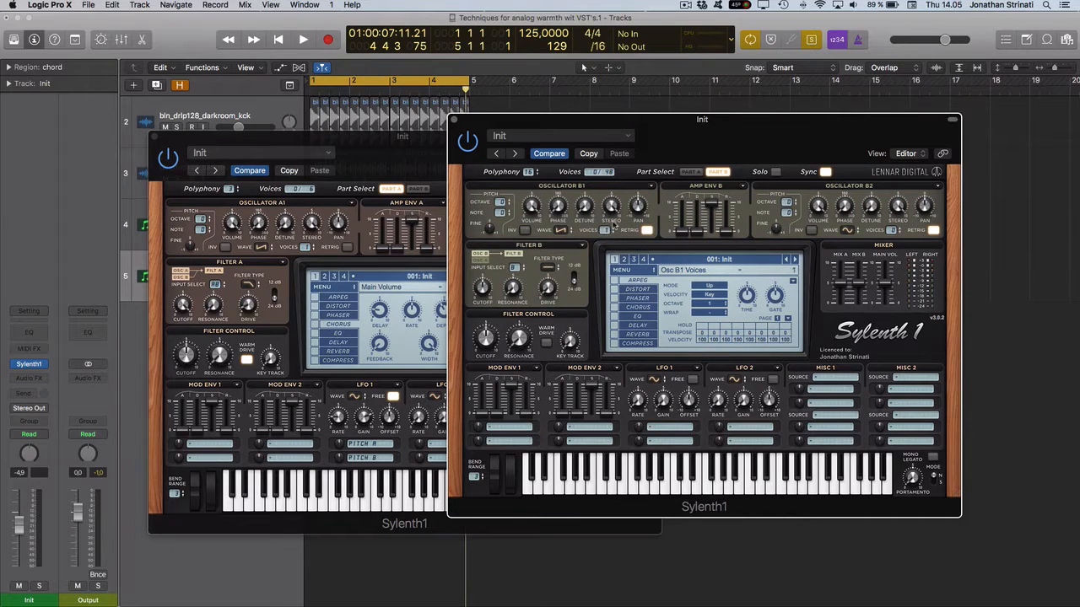
click(690, 172)
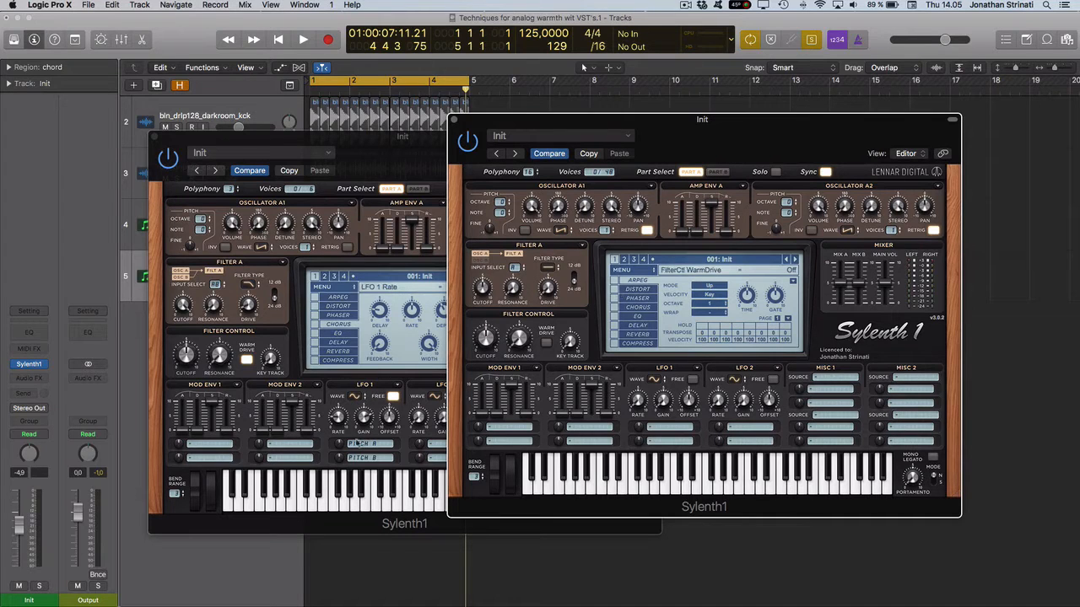
click(380, 175)
drag(379, 174, 588, 196)
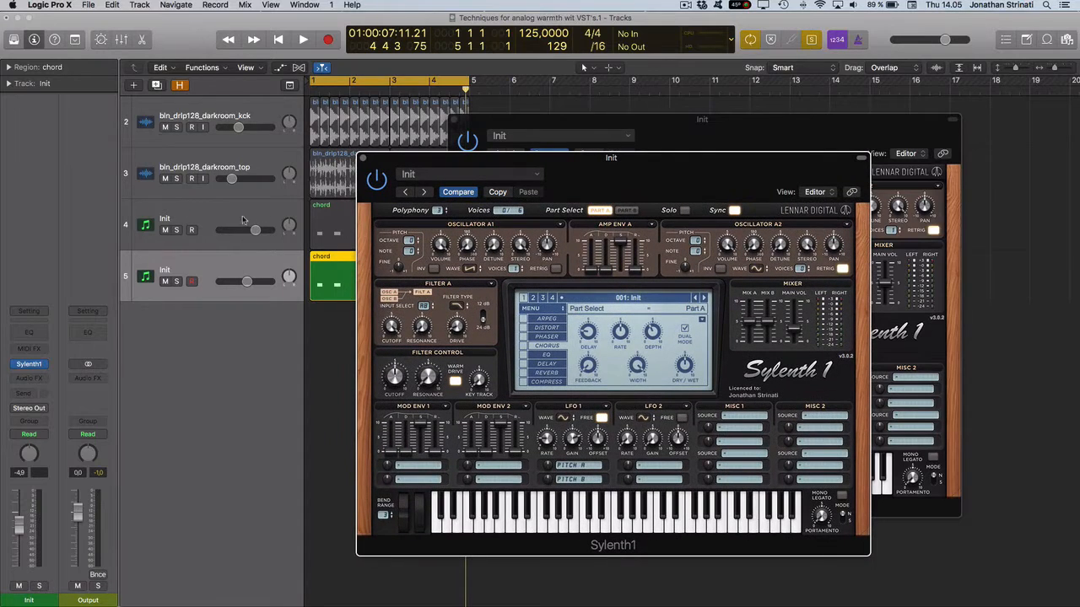
Play the chord loop on track 4 and on track 5 to compare the warmed patch with the plain one
click(242, 220)
key(space)
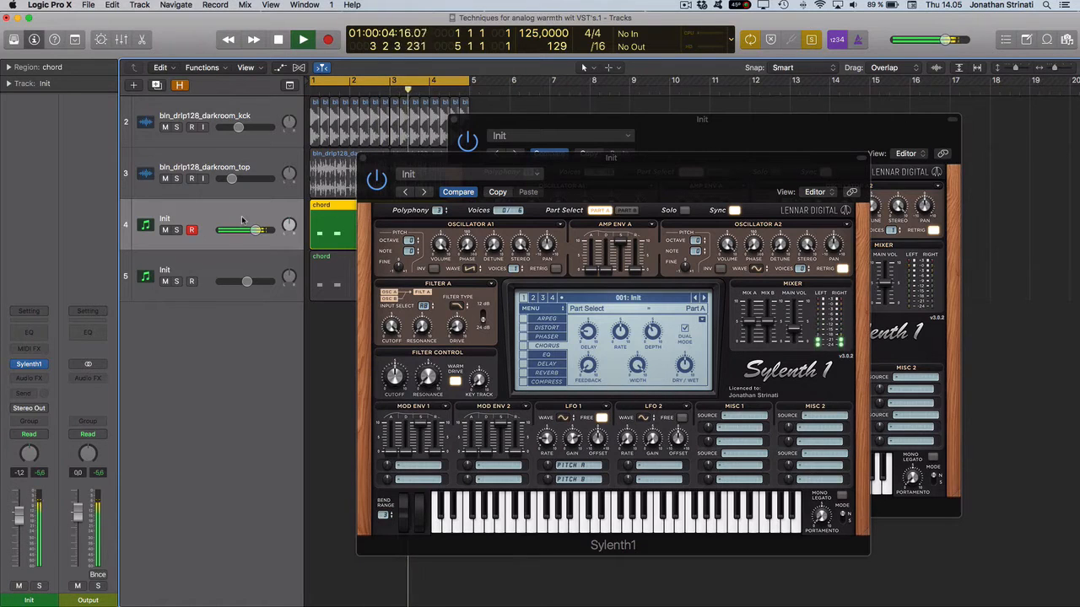
click(214, 269)
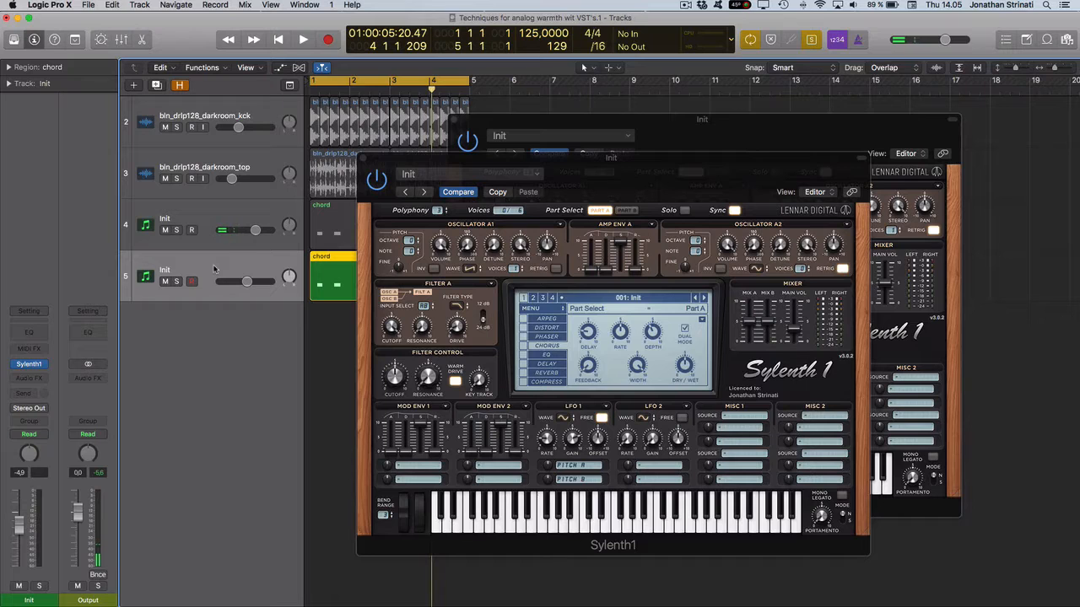
key(Return)
key(space)
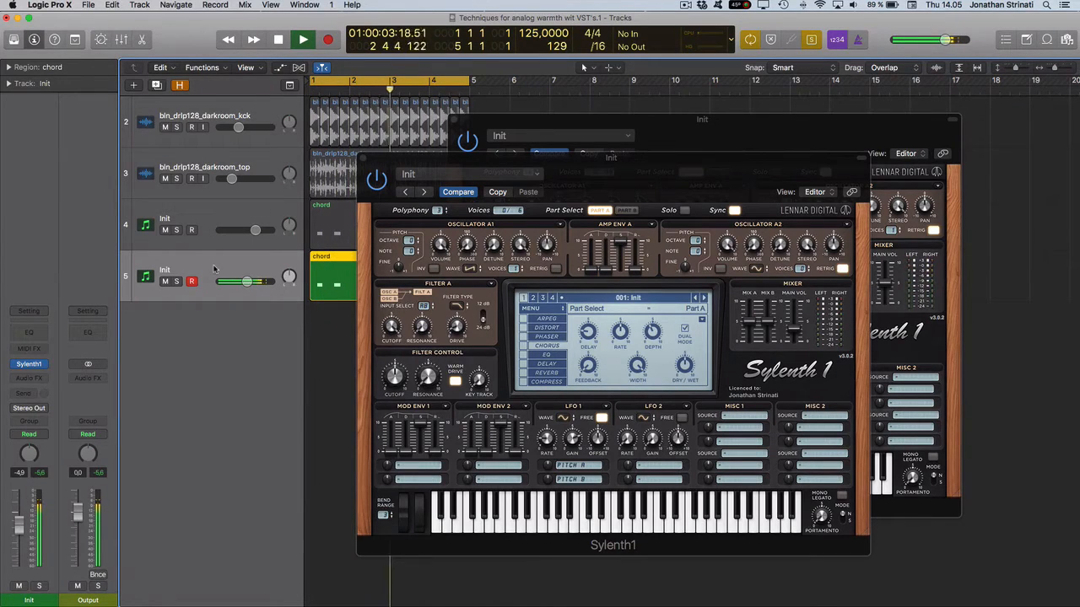
Select track 4, mute track 5 and keep only the modified patch's Sylenth1 window open
click(202, 210)
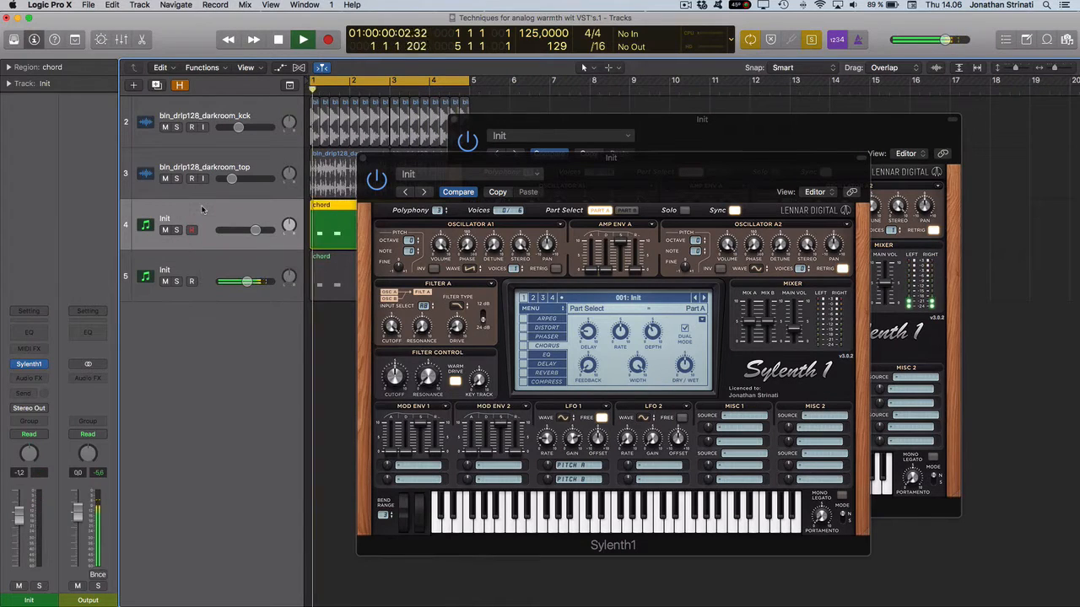
click(166, 282)
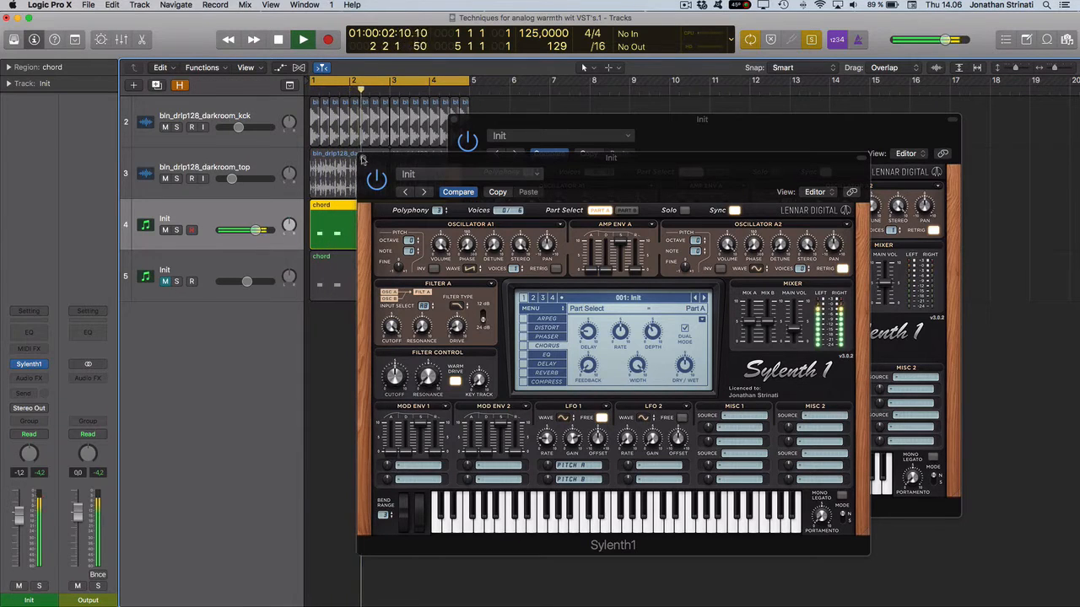
click(454, 119)
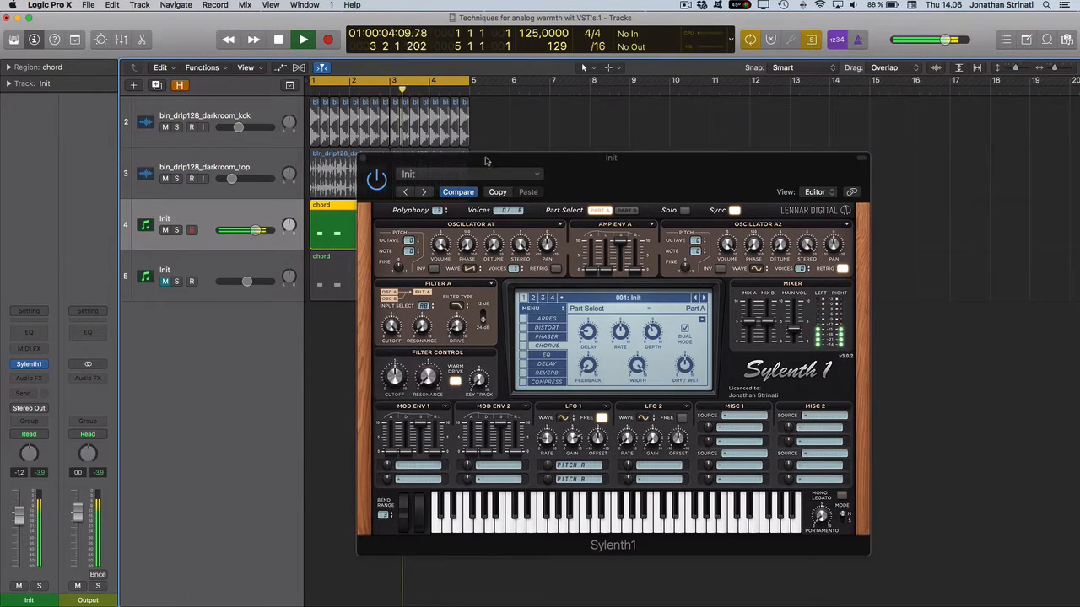
drag(499, 157, 488, 144)
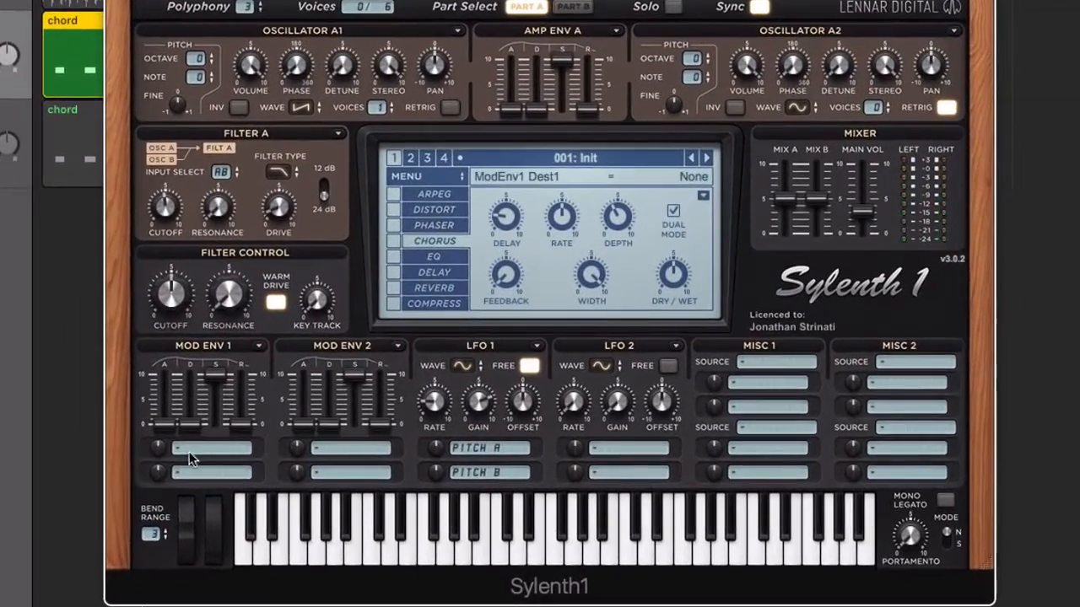
Route Mod Env 1 to Cutoff A and B, set its sustain to 0 and shape a moderate decay with a short release
click(192, 456)
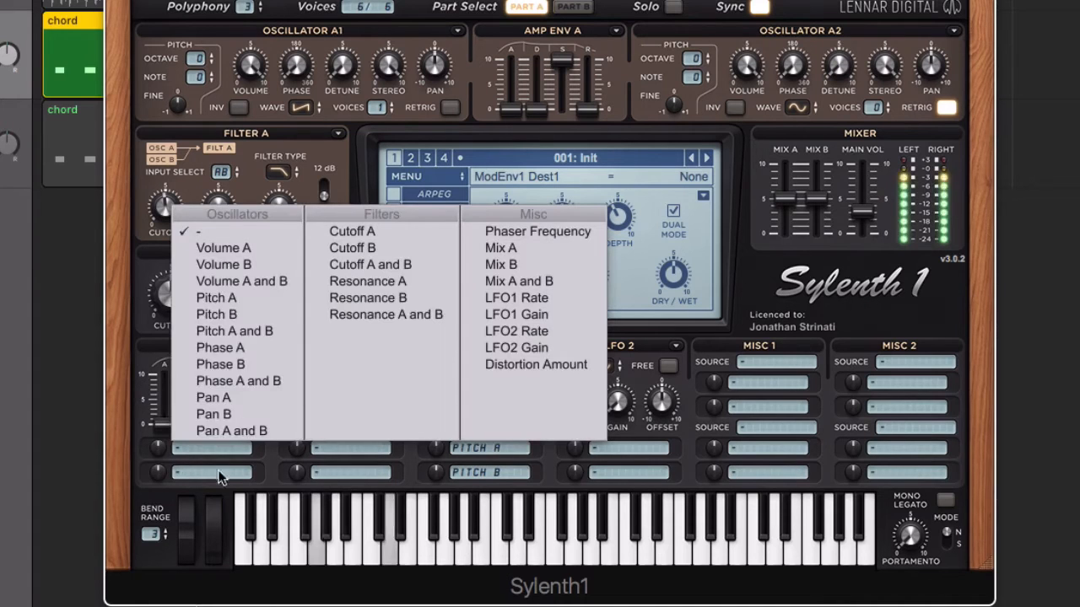
click(348, 274)
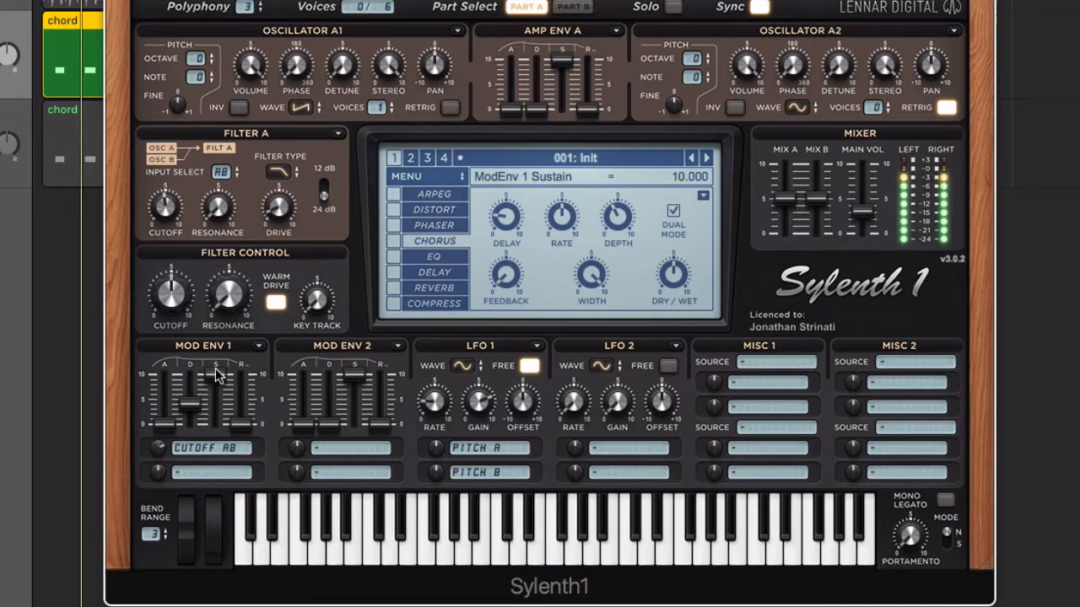
drag(215, 376, 211, 568)
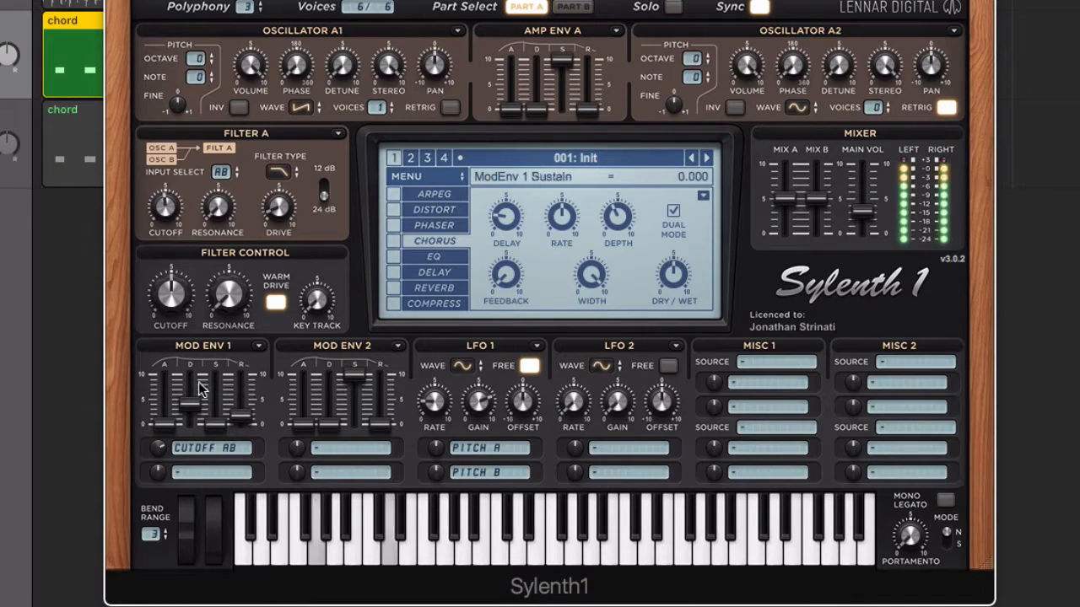
drag(192, 423, 183, 429)
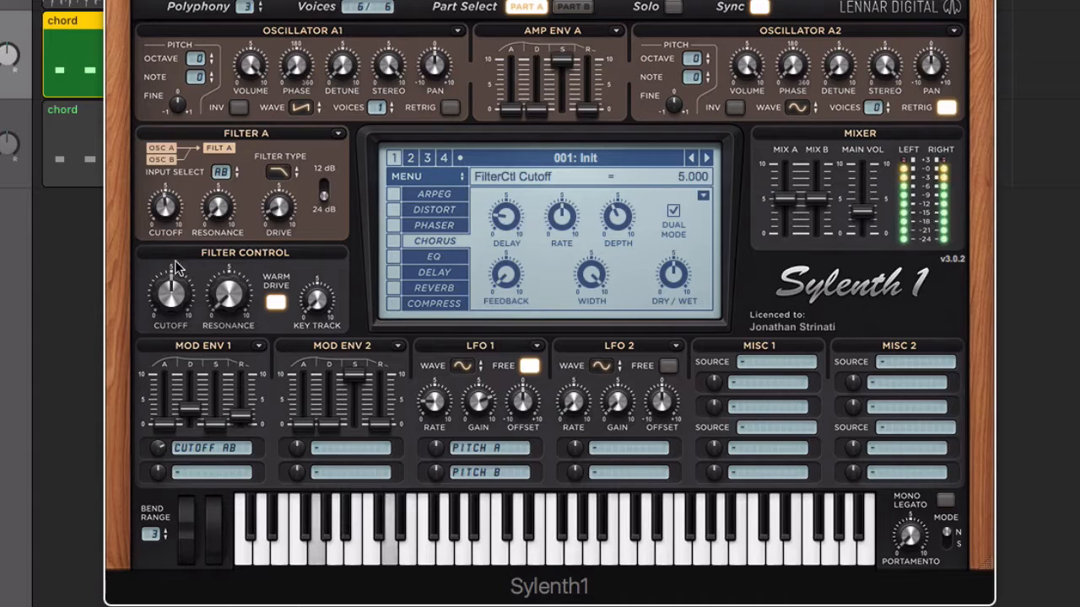
Lower the Filter Control cutoff and set Filter A's drive to about 1.011 during playback
drag(173, 295, 163, 358)
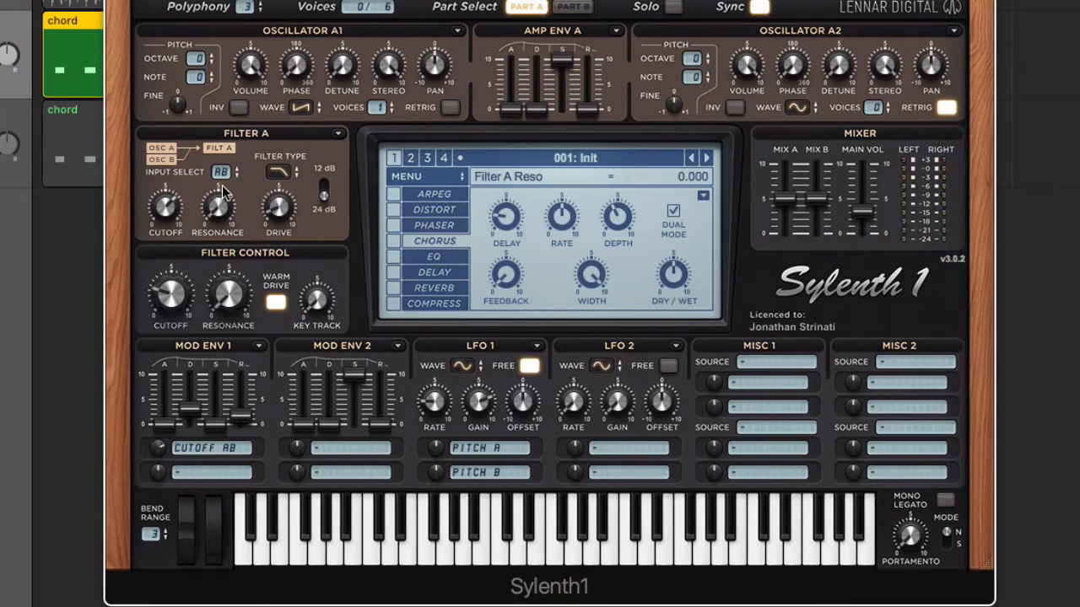
mouse_move(282, 217)
mouse_down()
mouse_move(291, 91)
mouse_move(297, 261)
mouse_move(293, 178)
mouse_move(291, 216)
mouse_up()
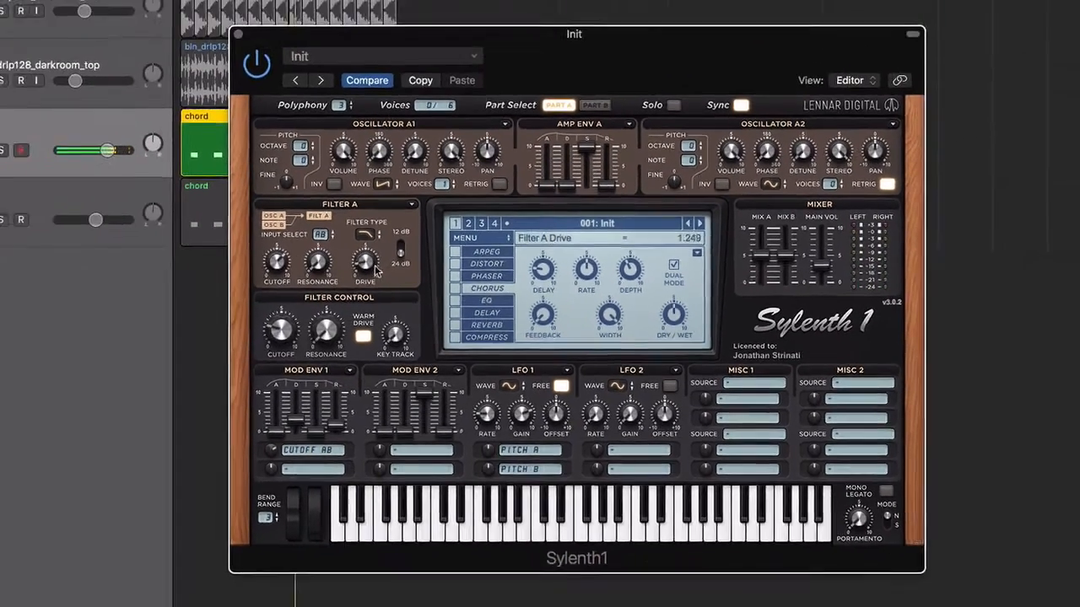
drag(375, 269, 374, 283)
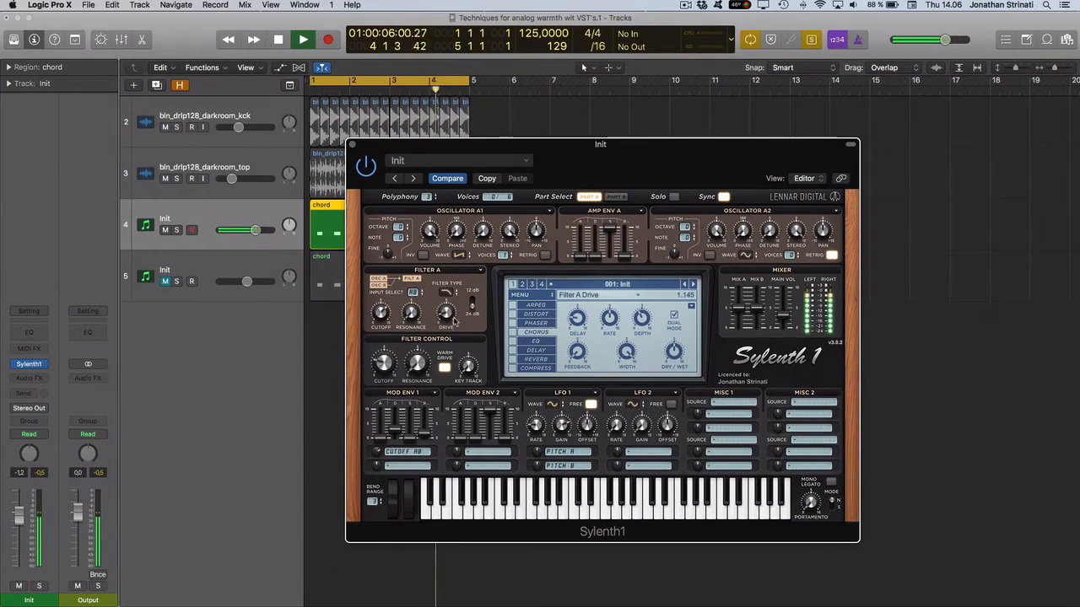
drag(454, 314, 450, 315)
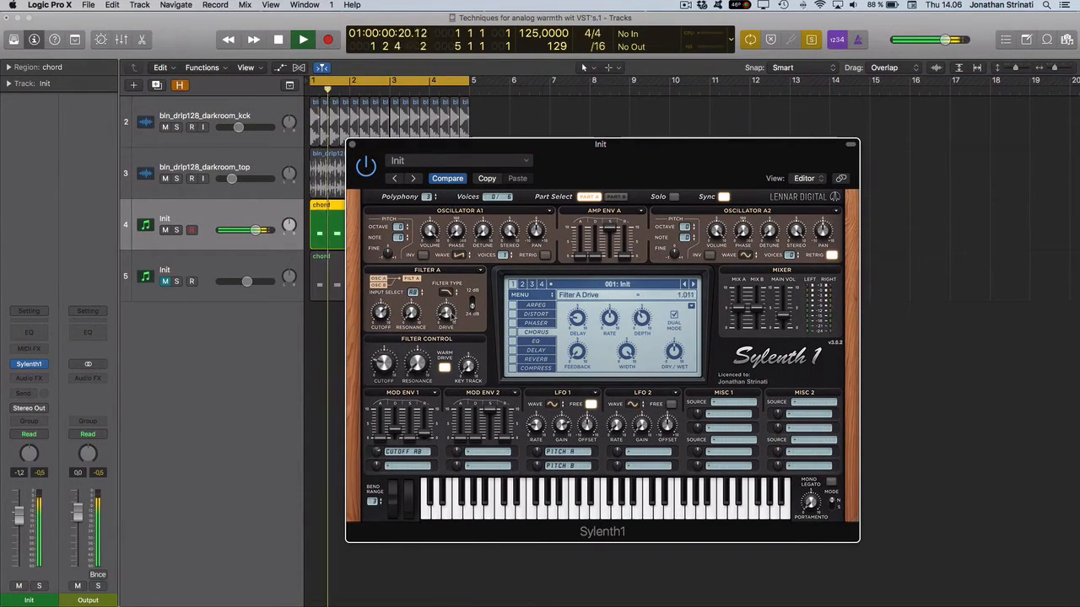
Switch track 4's automation mode to Latch and record slow, subtle Filter A Drive movements over the chord loop
click(29, 433)
click(24, 449)
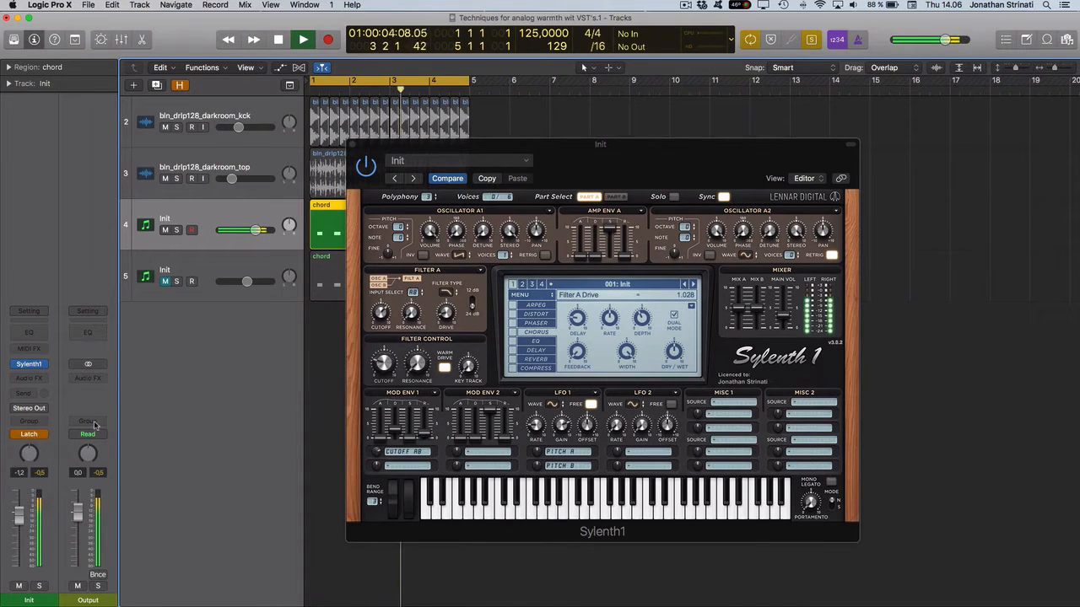
click(473, 302)
click(447, 314)
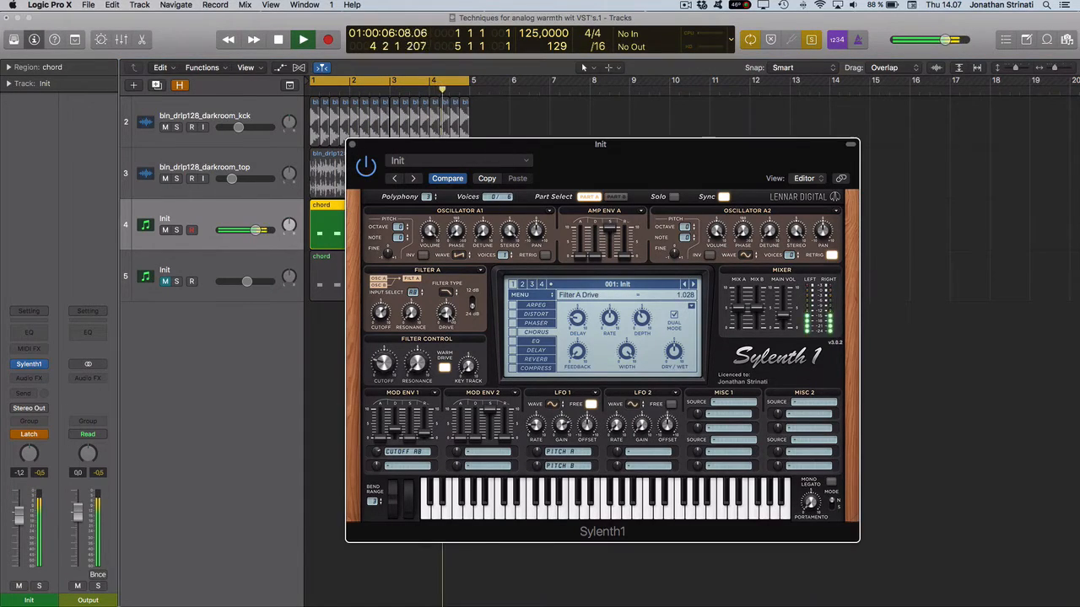
drag(448, 316, 447, 312)
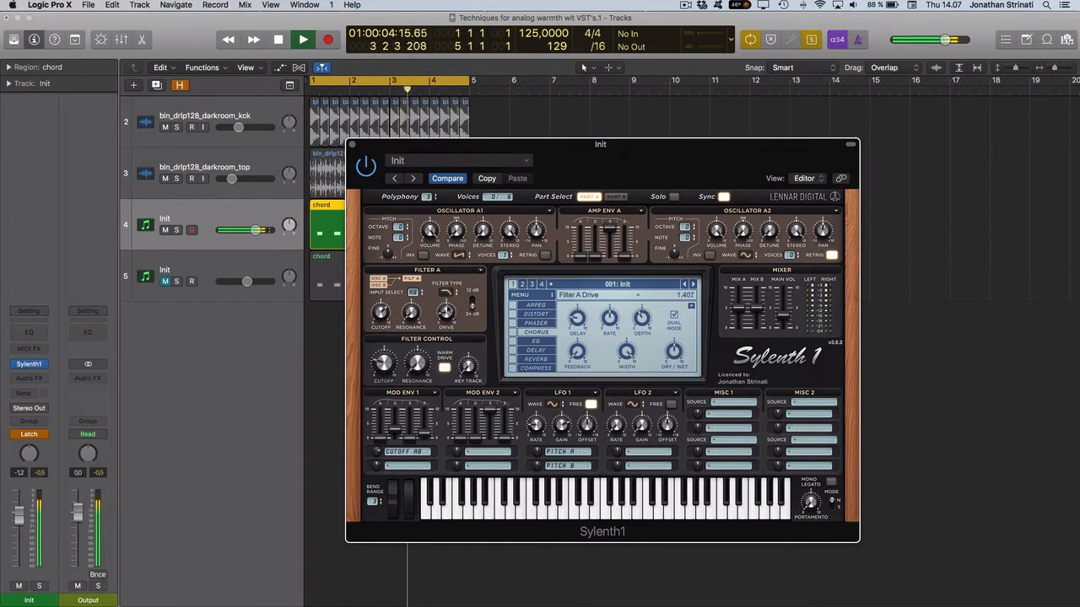
drag(447, 312, 448, 312)
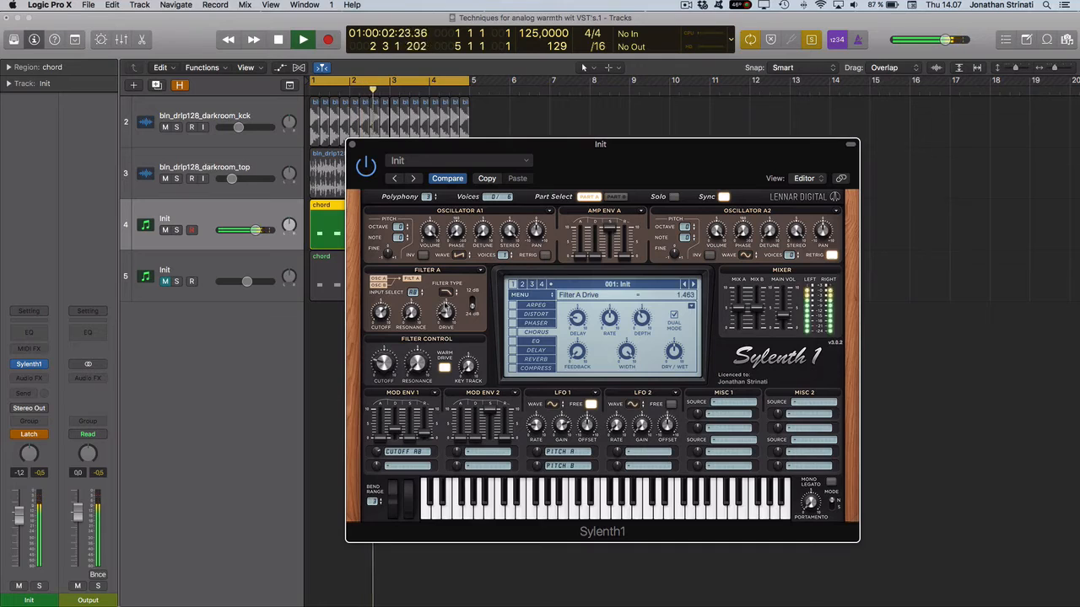
Stop playback, close the plugin window and inspect the recorded Filter A Drive automation on track 4
key(space)
key(super+w)
key(a)
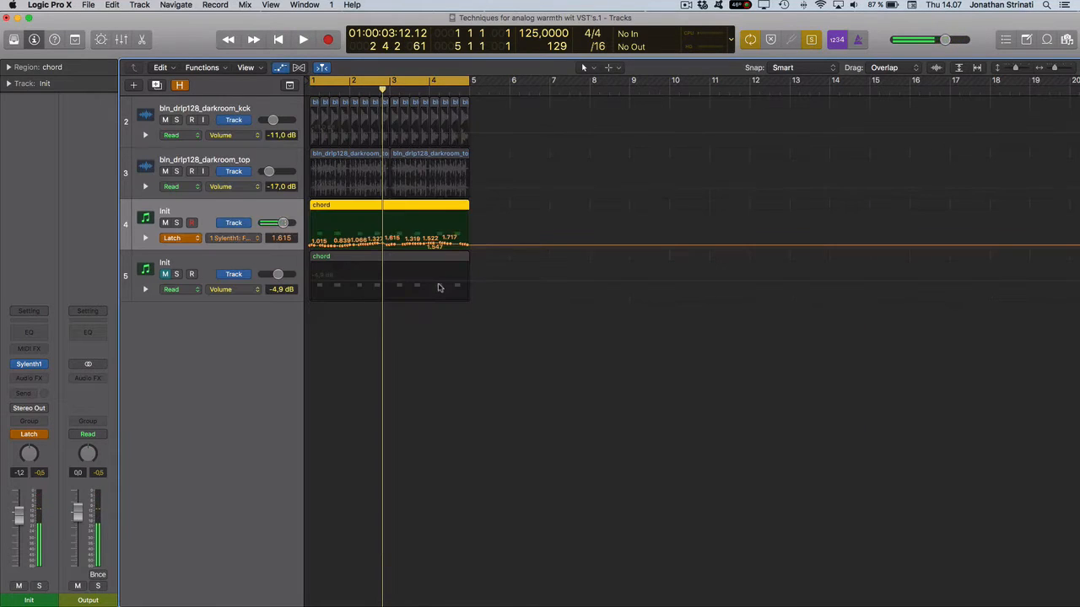
click(145, 240)
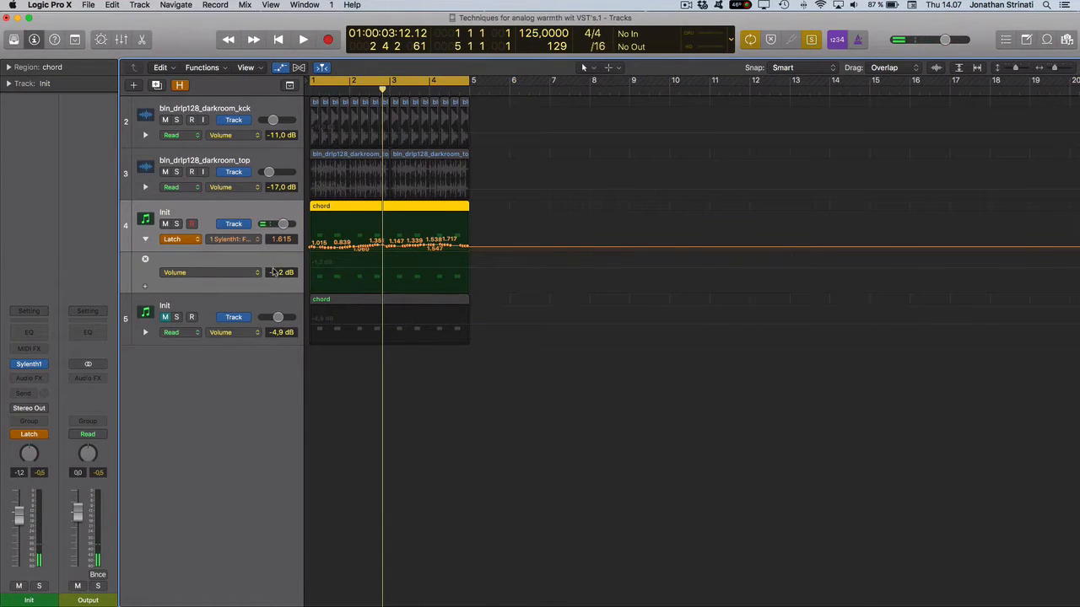
scroll(389, 255, up, 5)
scroll(378, 289, right, 5)
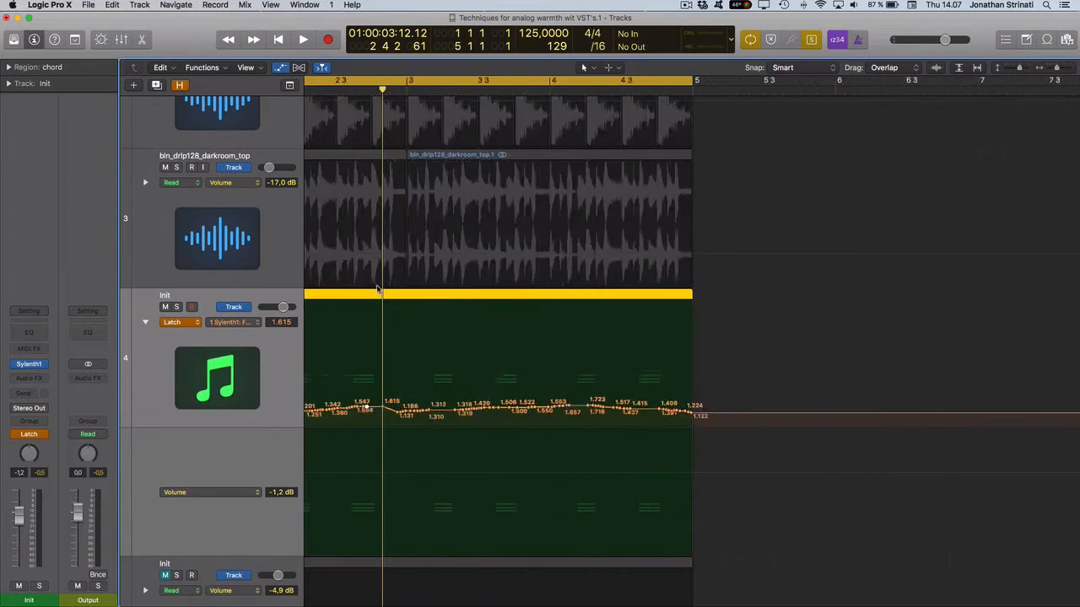
scroll(379, 290, left, 10)
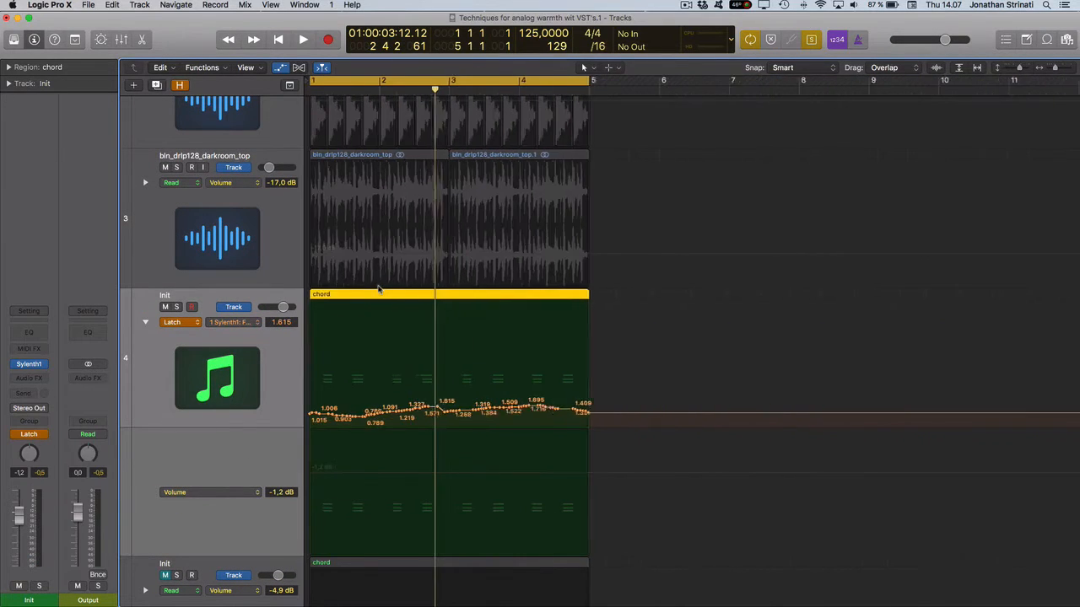
Play the automated loop from the start with track 4's Sylenth1 shown, and set its automation mode to Read
key(Return)
key(space)
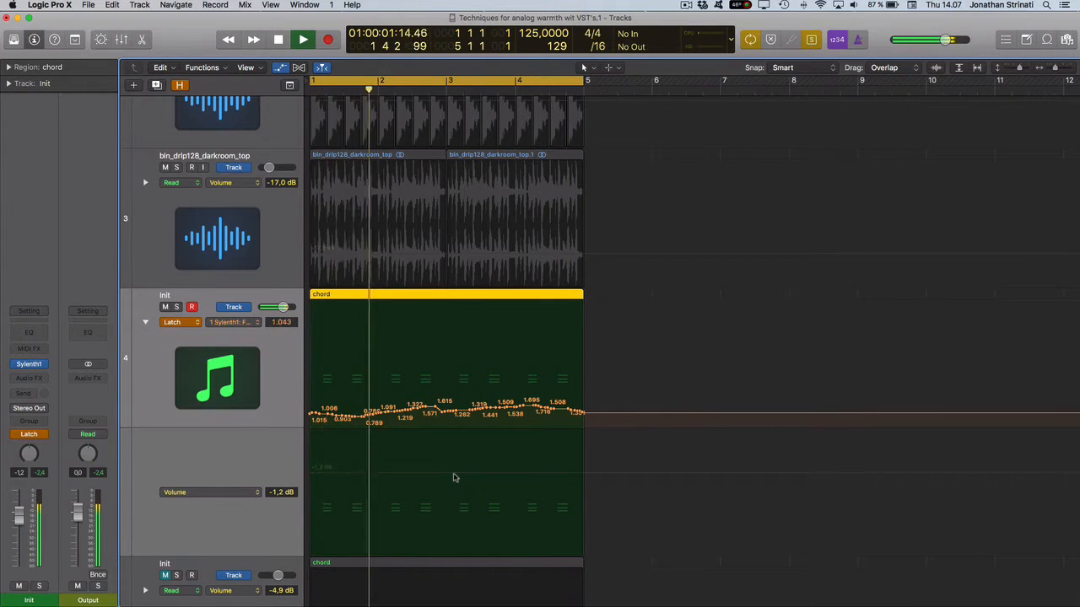
key(v)
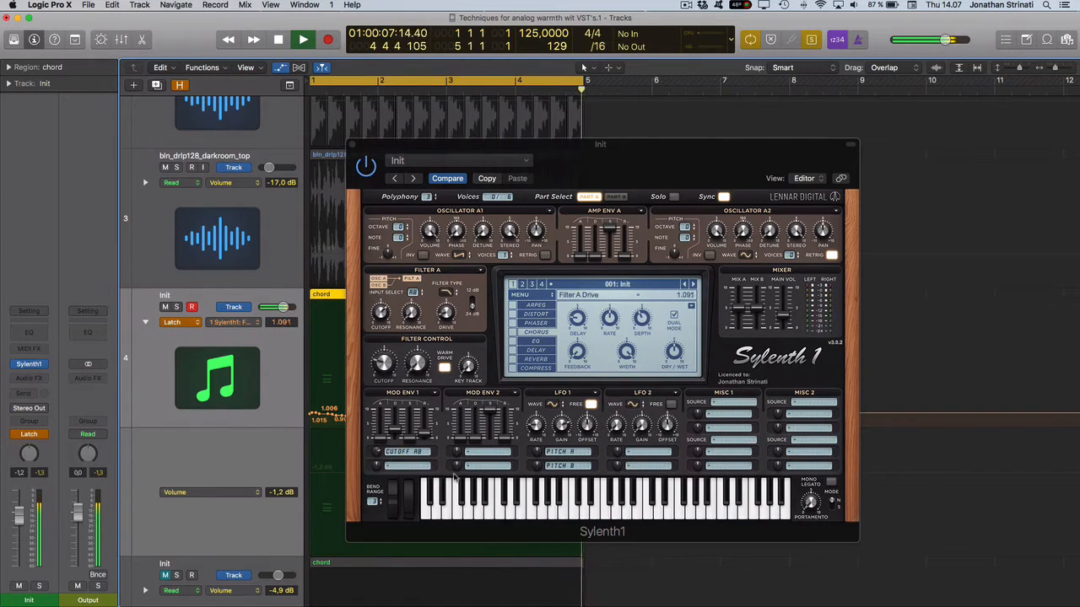
click(199, 322)
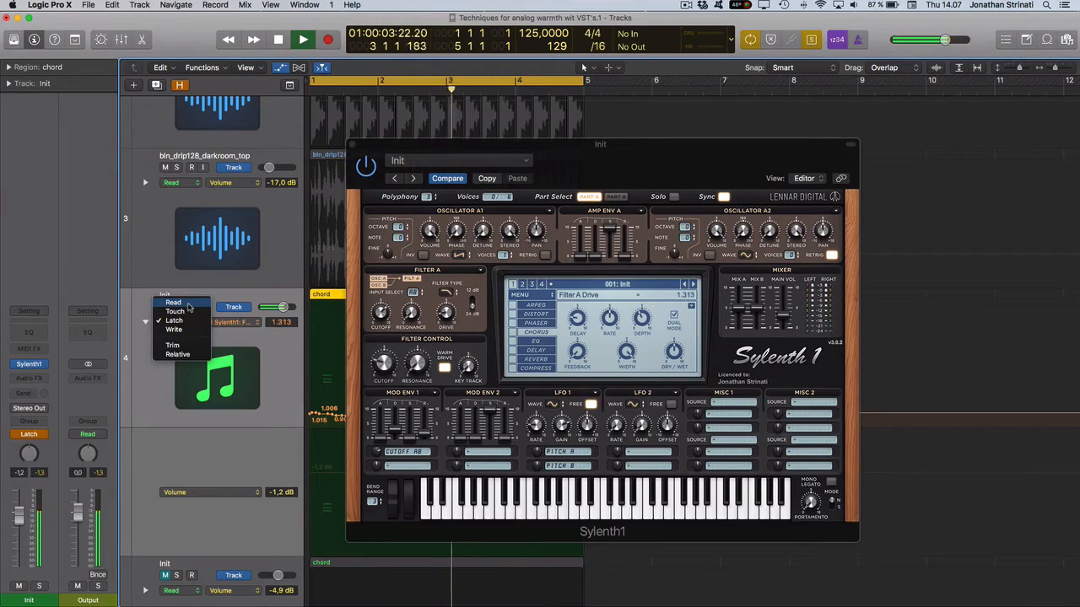
click(188, 306)
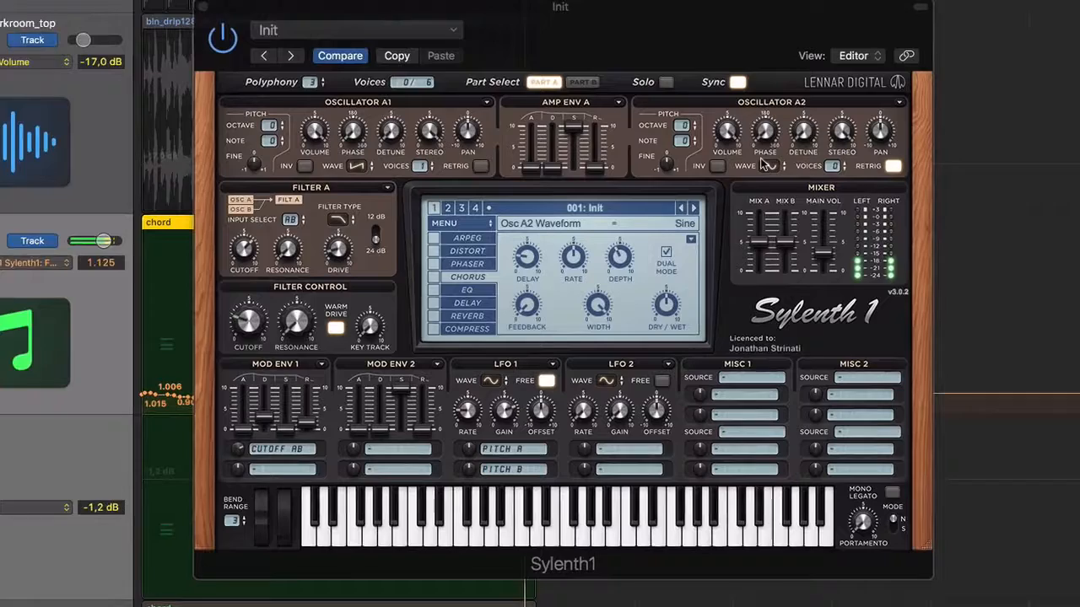
Set Oscillator A2 to the Noise waveform with 1 voice and Retrig off, and lower its volume to about 2
click(743, 254)
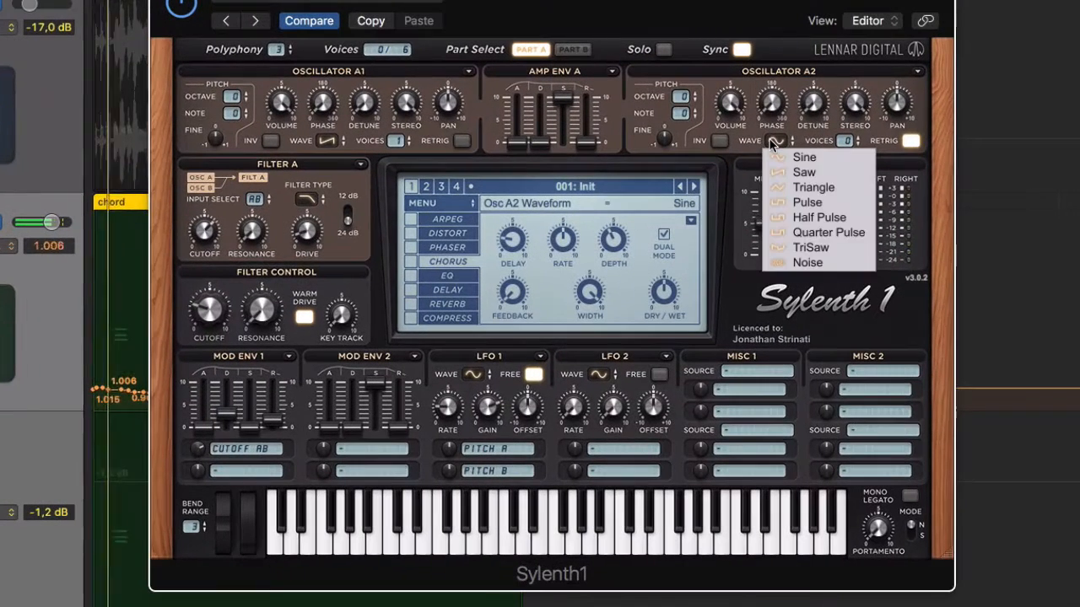
click(808, 263)
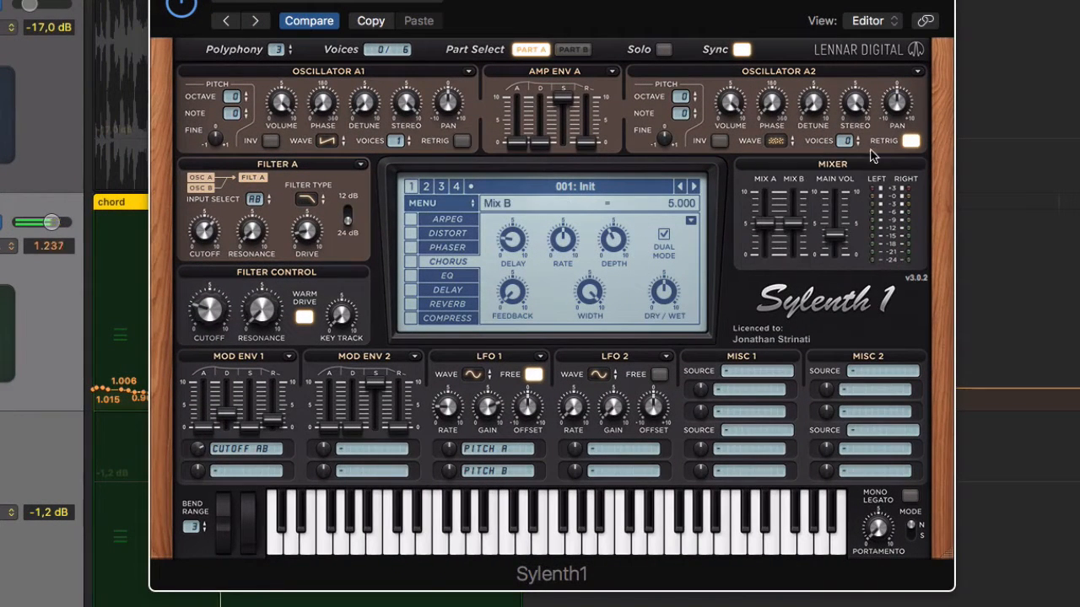
click(911, 141)
click(858, 137)
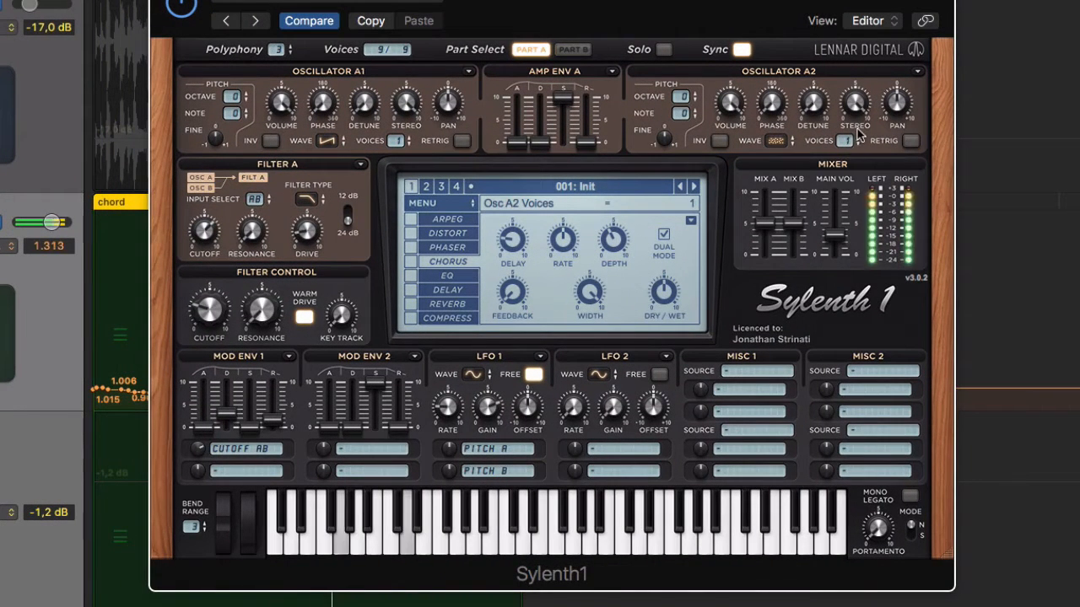
drag(731, 108, 716, 295)
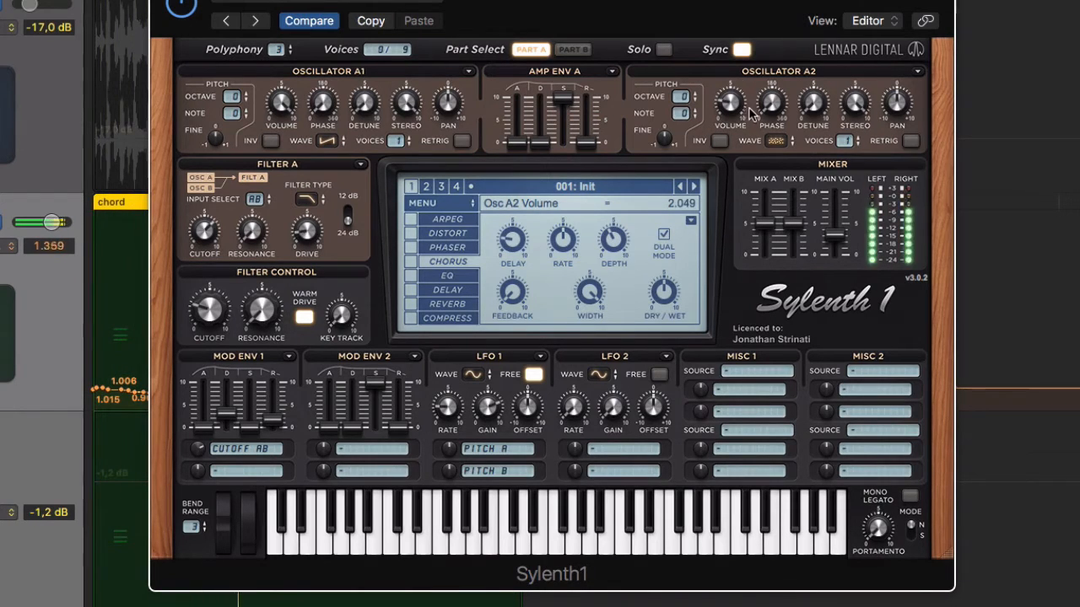
drag(736, 120, 736, 124)
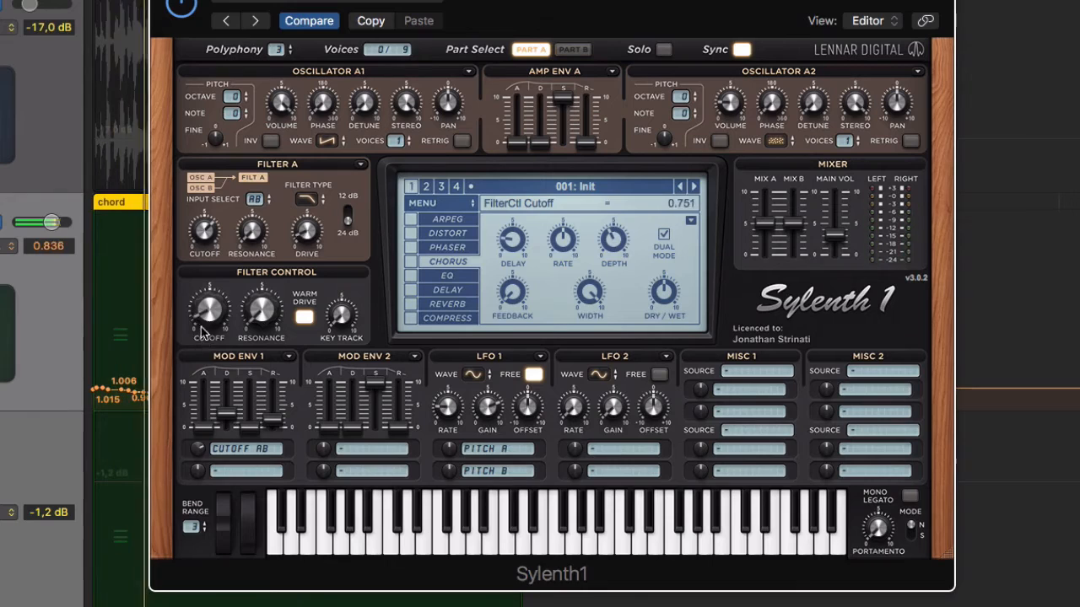
Set the Filter Control cutoff to about 1.122, hide the plugin window and stop playback
mouse_move(202, 337)
mouse_down()
mouse_move(193, 284)
mouse_move(202, 164)
mouse_move(204, 323)
mouse_move(214, 320)
mouse_up()
drag(374, 367, 383, 364)
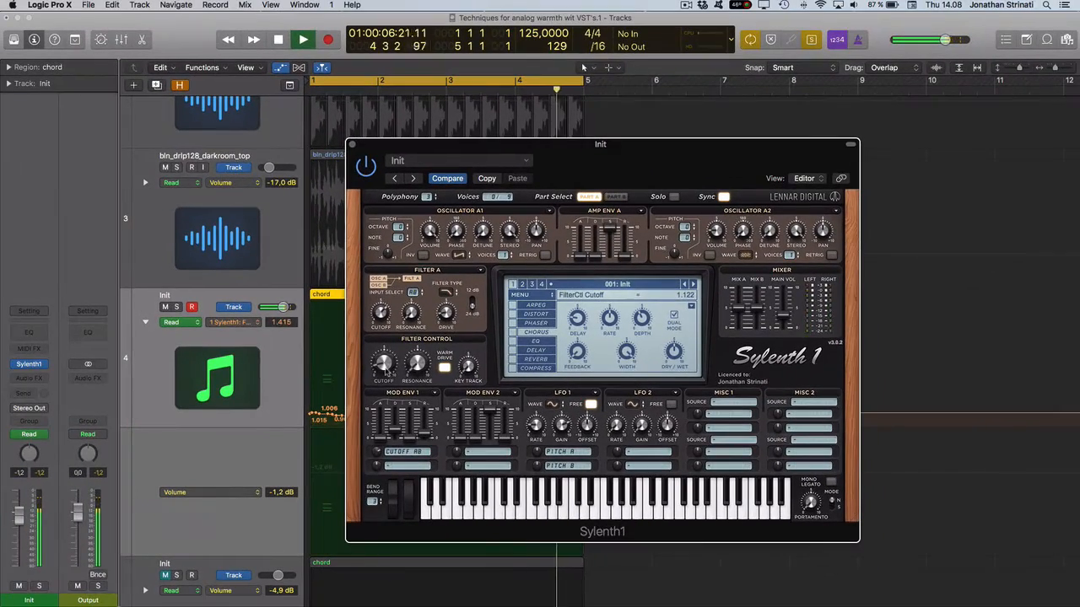
key(v)
key(space)
Open the chord region in the Piano Roll, deselect the notes and display their Note Velocity values
key(p)
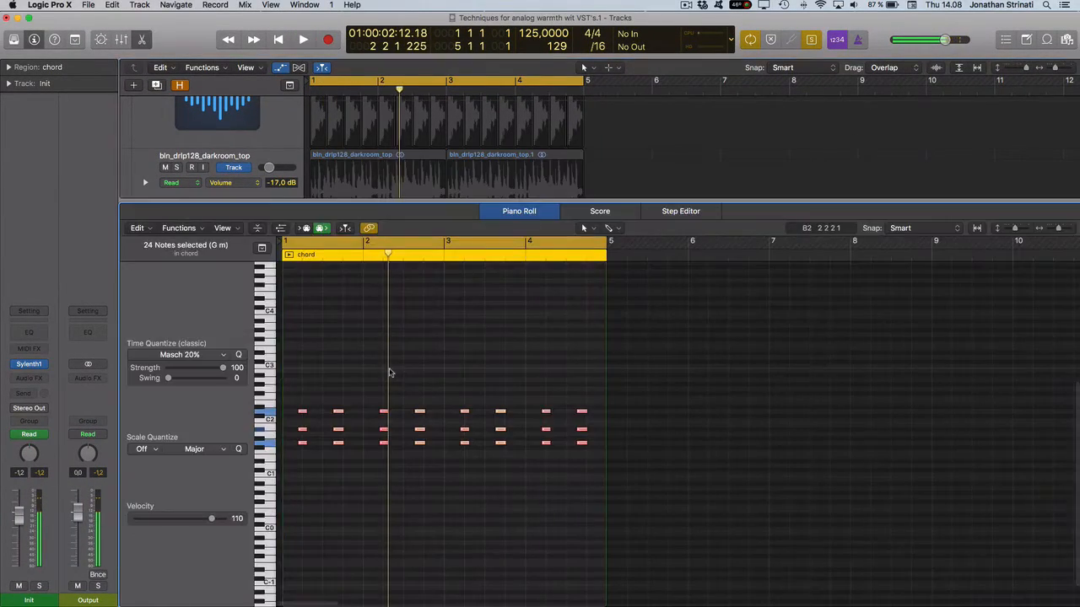
click(367, 471)
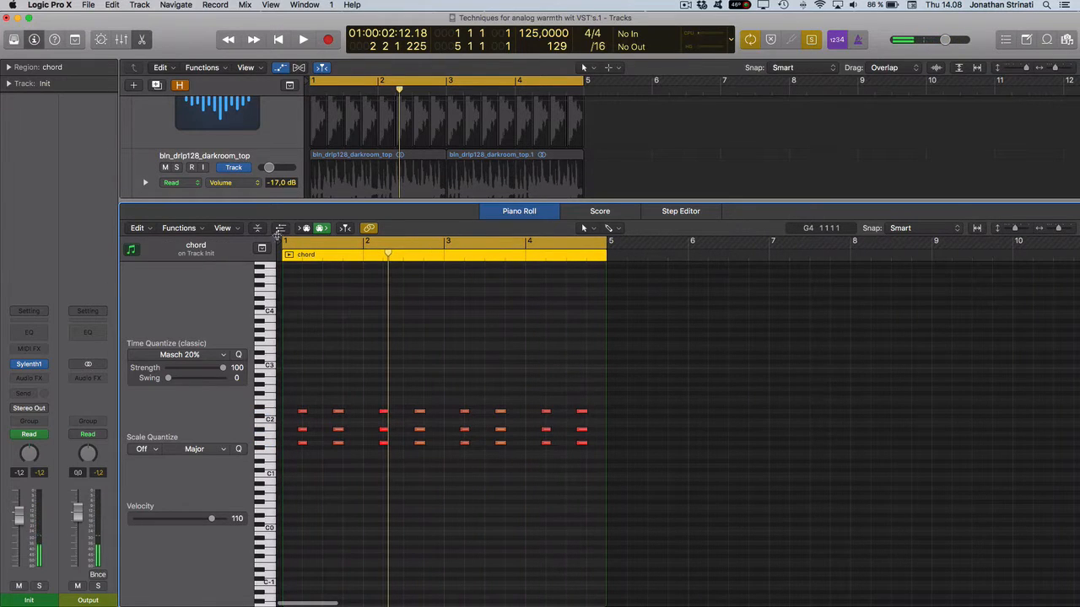
click(280, 228)
scroll(403, 411, down, 3)
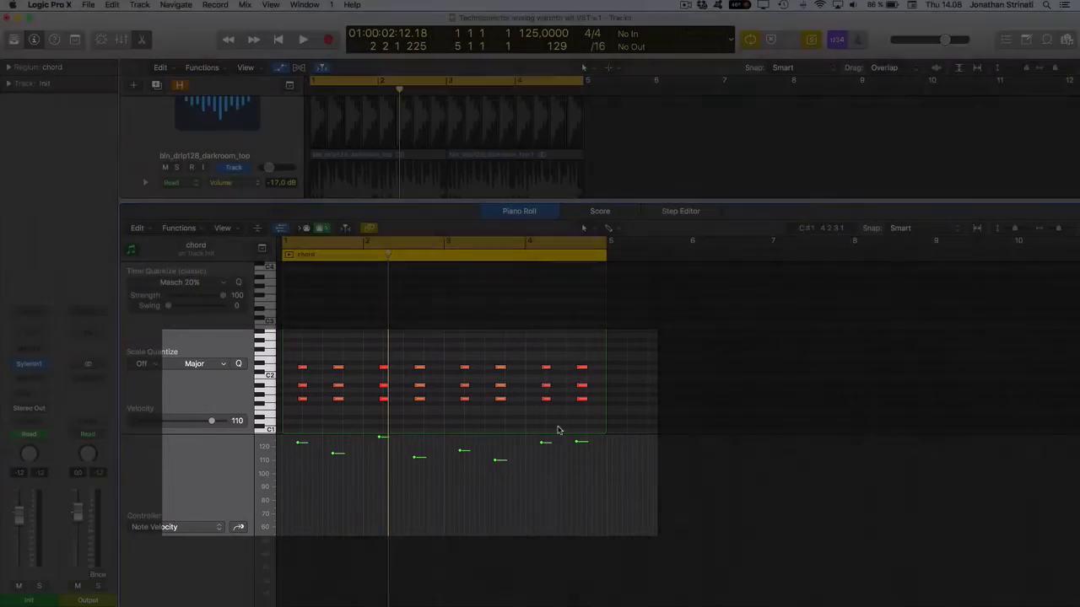
Show track 4's Sylenth1 again and set the first Misc 1 modulation source to Velocity
key(v)
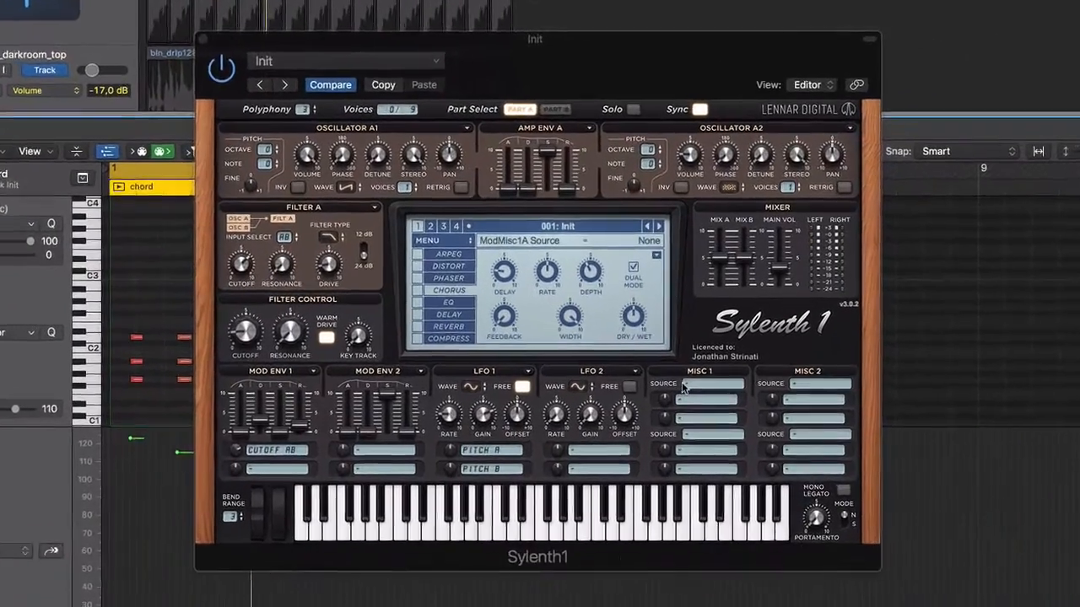
click(731, 402)
click(695, 402)
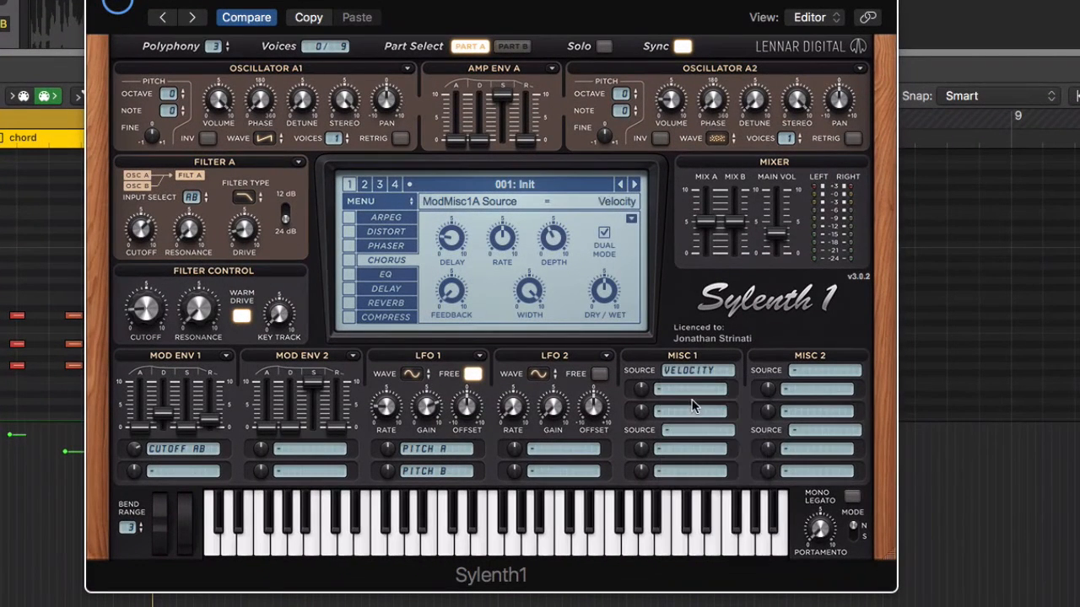
Route the Misc 1 Velocity source's first destination to Cutoff A and B
click(688, 390)
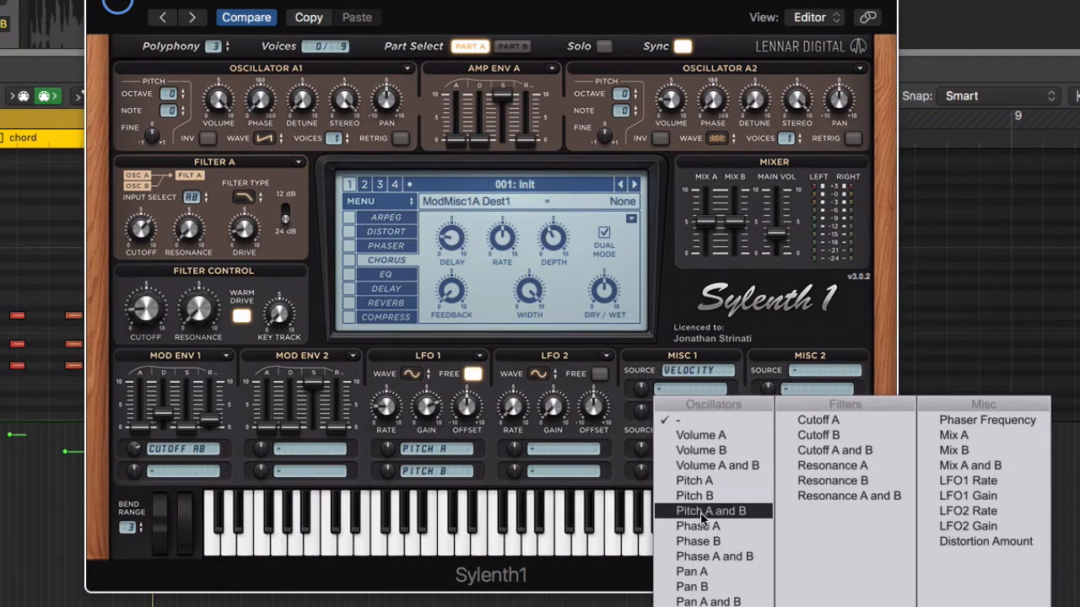
click(816, 450)
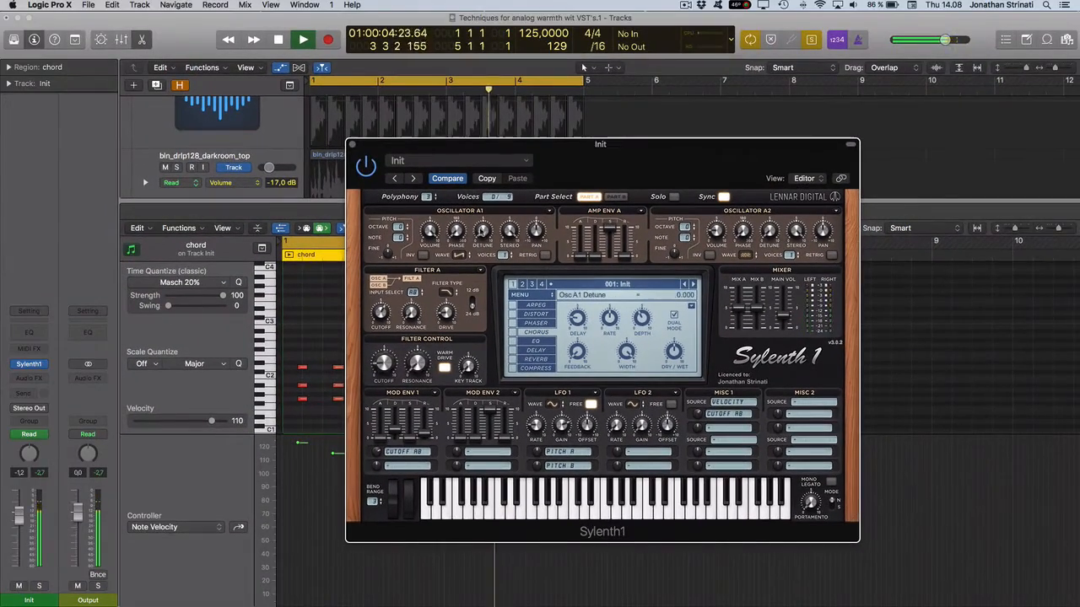
Close the Piano Roll, show the Mixer, and reopen Sylenth1 to lower its Filter Control cutoff to about 0.778
click(353, 146)
key(e)
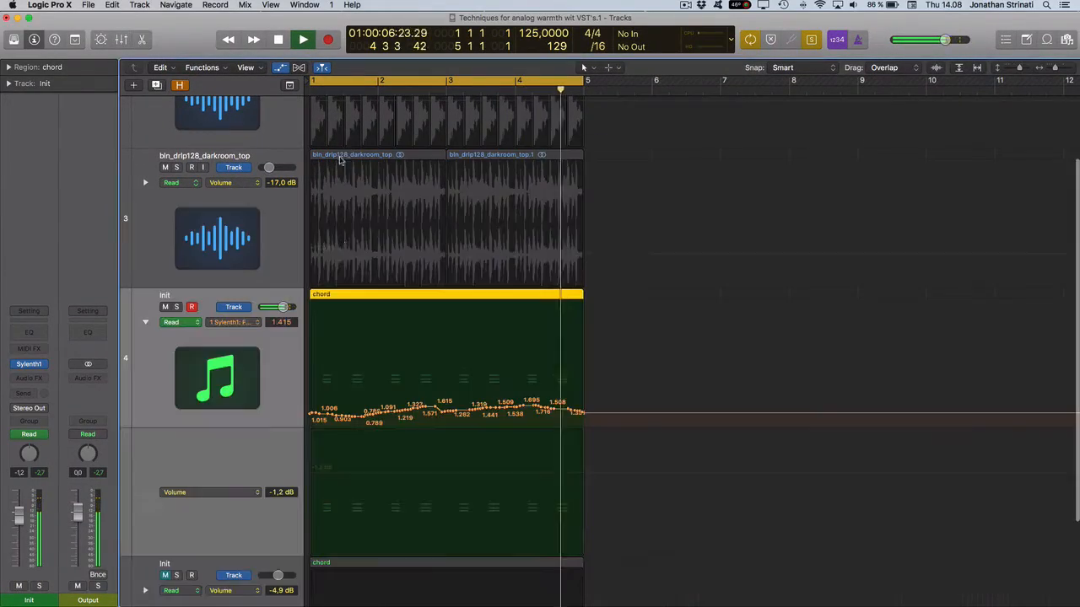
key(x)
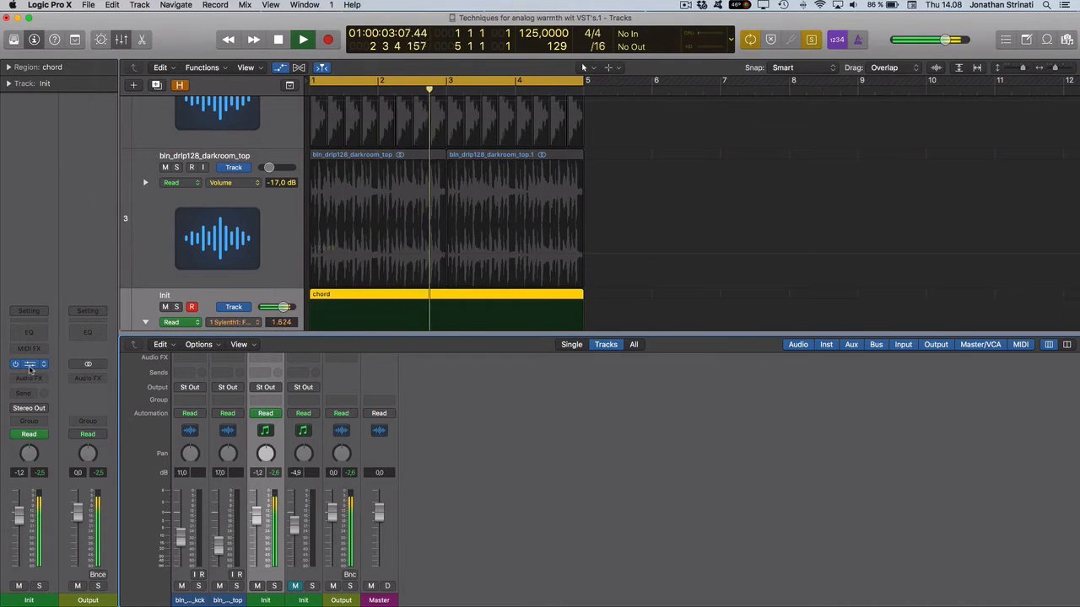
click(28, 364)
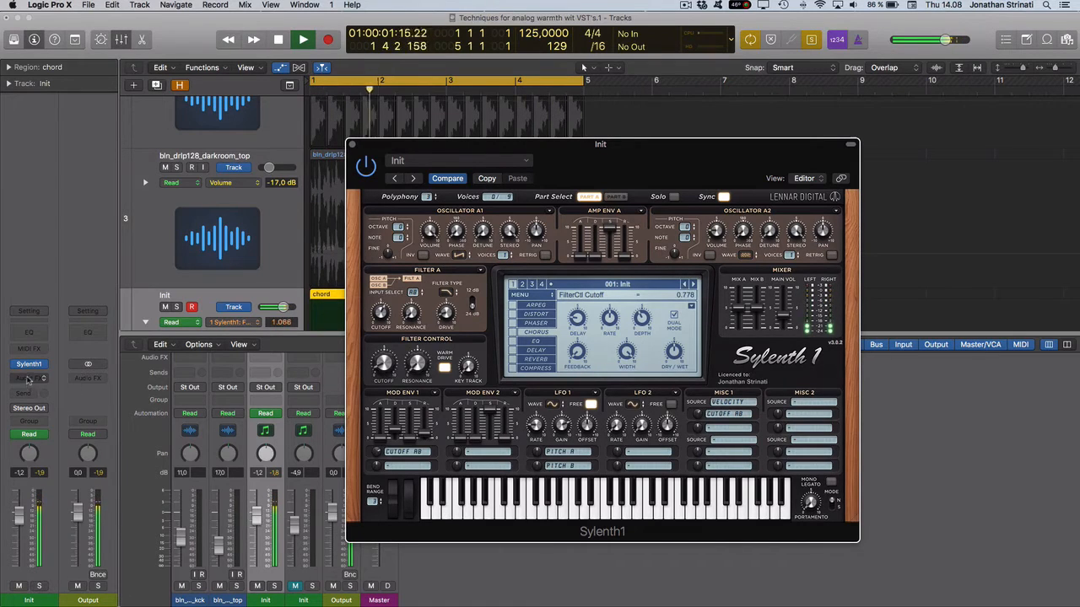
Insert a stereo Channel EQ on track 4's audio effects chain and turn on its Analyzer
click(29, 377)
mouse_move(85, 409)
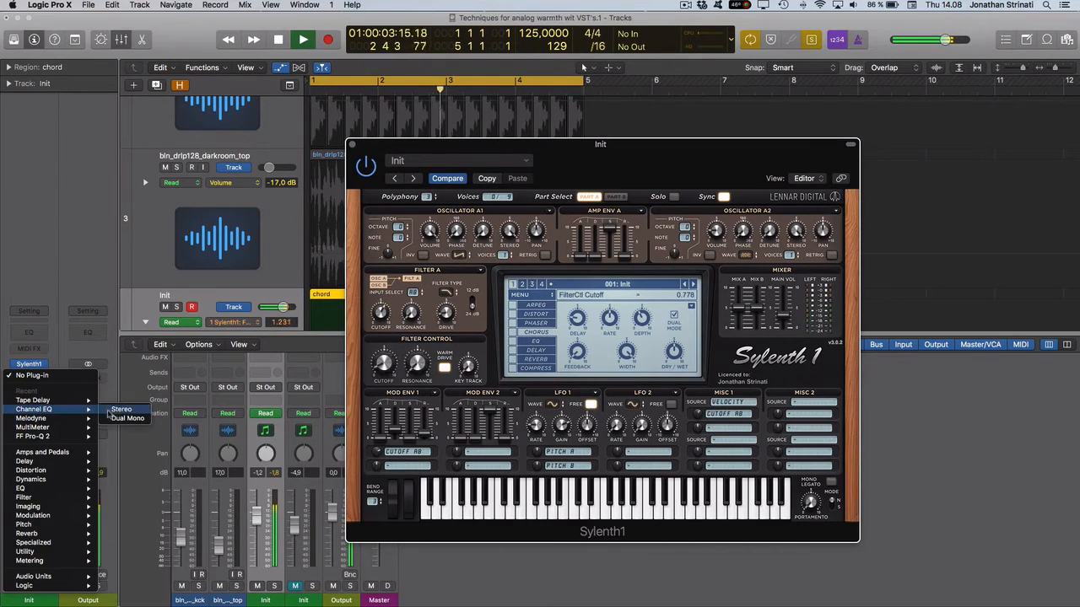
click(118, 410)
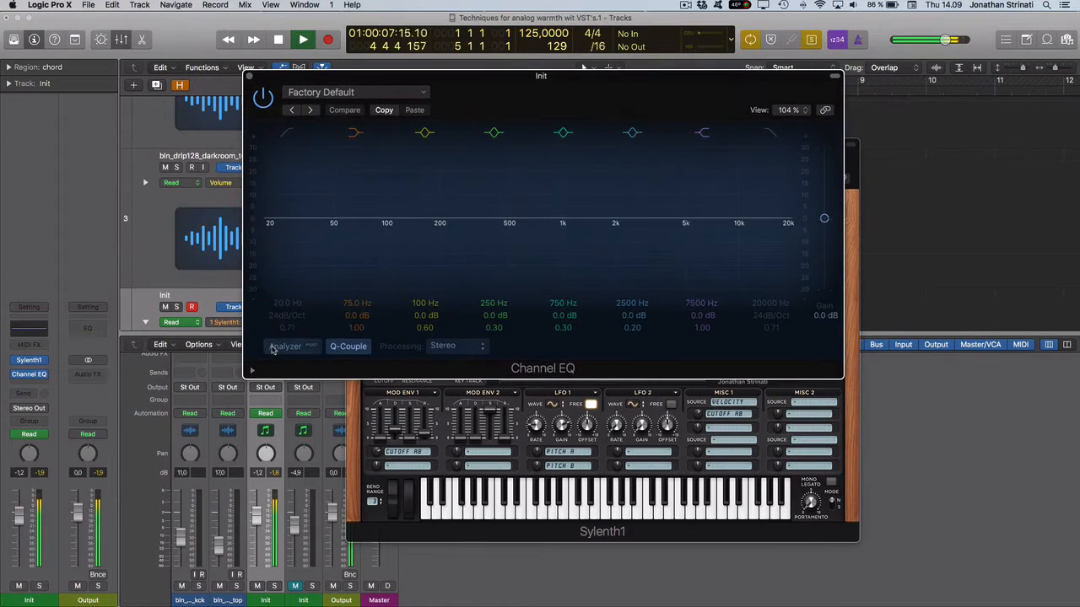
click(276, 346)
Enable the Channel EQ's low-cut band, raise its frequency to about 110 Hz and close the EQ window
click(283, 318)
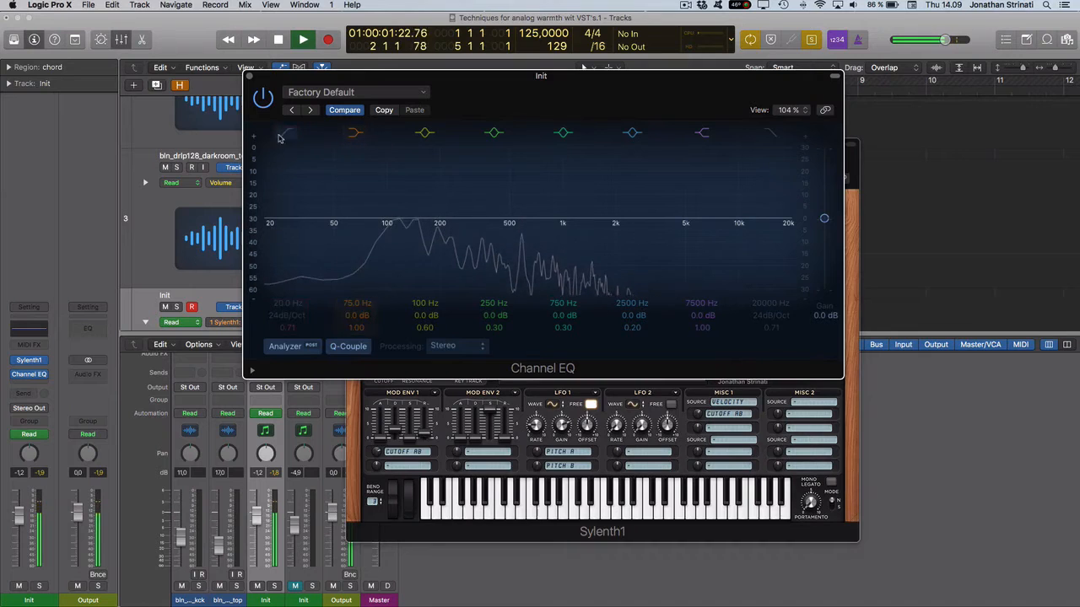
drag(287, 303, 287, 253)
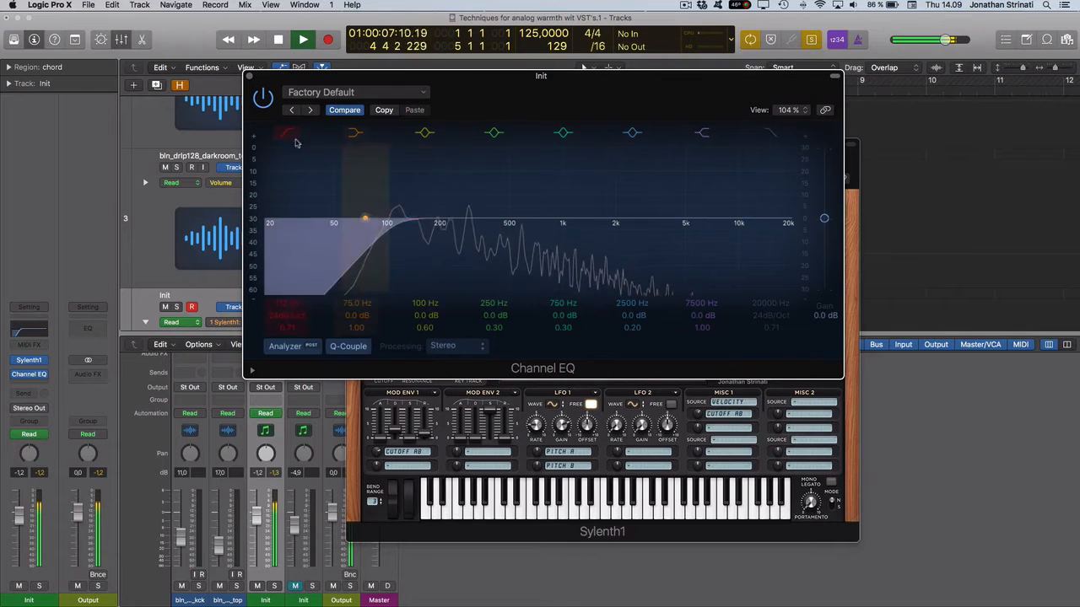
click(250, 77)
Insert a Tape Delay after the Channel EQ and set its note value to 1/8 and feedback to 40%
click(40, 374)
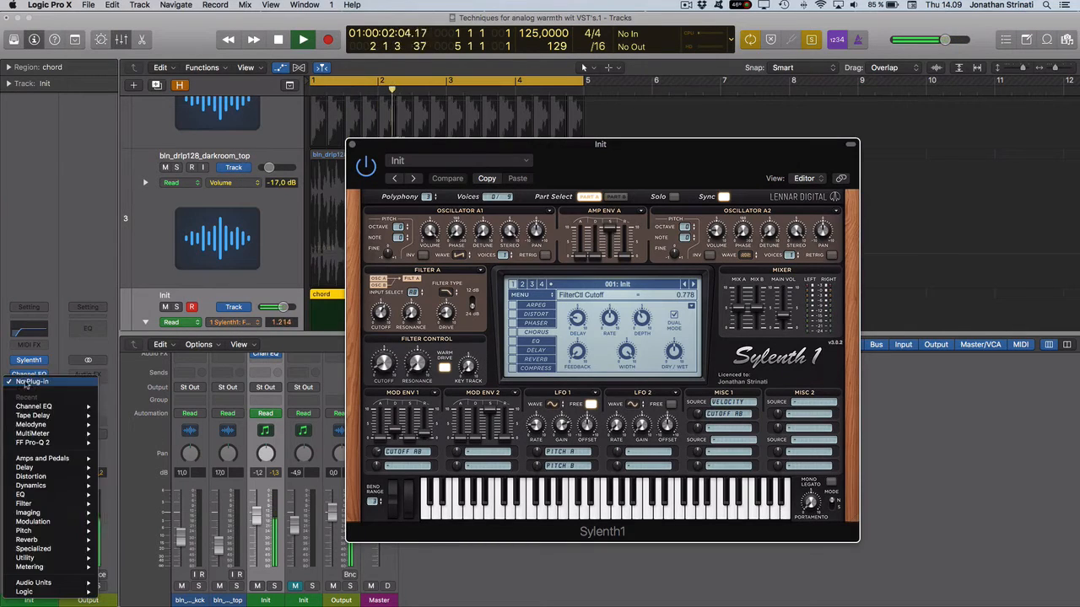
mouse_move(34, 417)
click(112, 418)
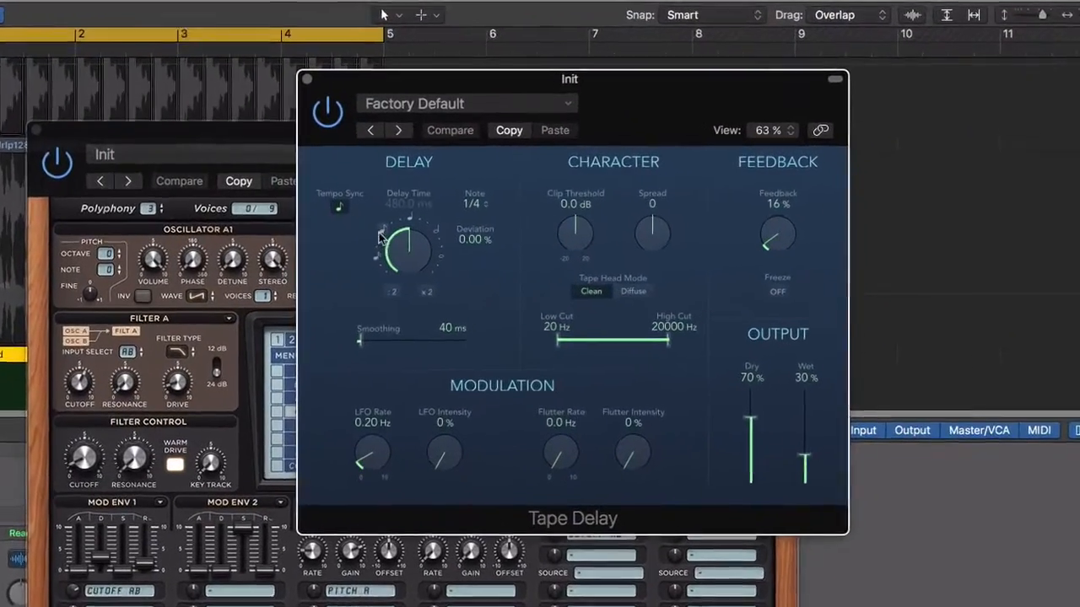
drag(521, 213, 520, 216)
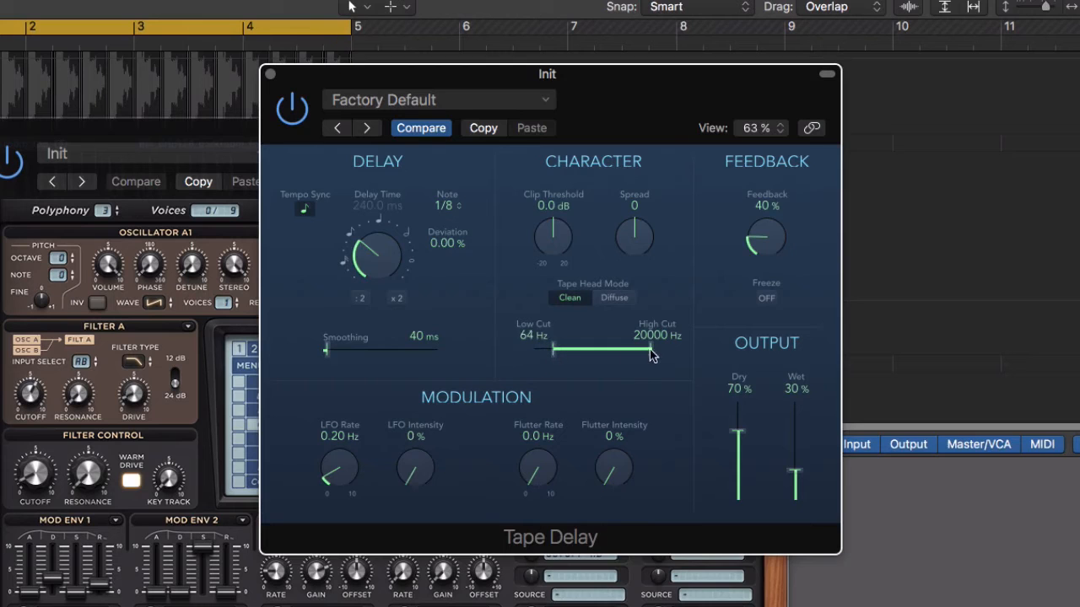
Set the Tape Delay's low cut to 130 Hz, high cut to 7000 Hz, clip threshold to -4.2 dB and wet to 38%, then hide the plugin windows
drag(604, 351, 632, 360)
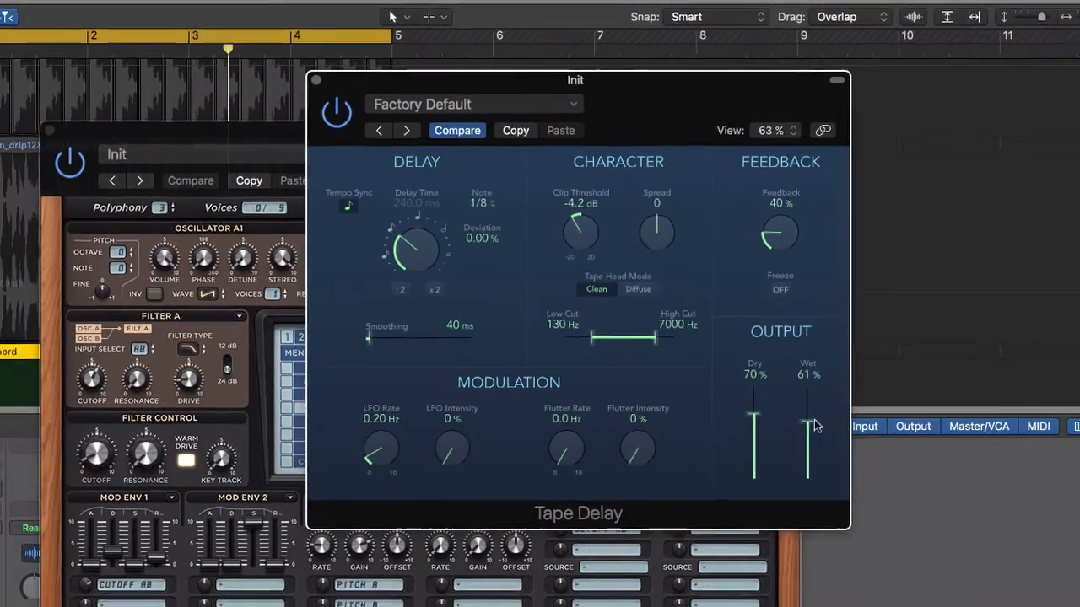
drag(795, 440, 798, 464)
key(v)
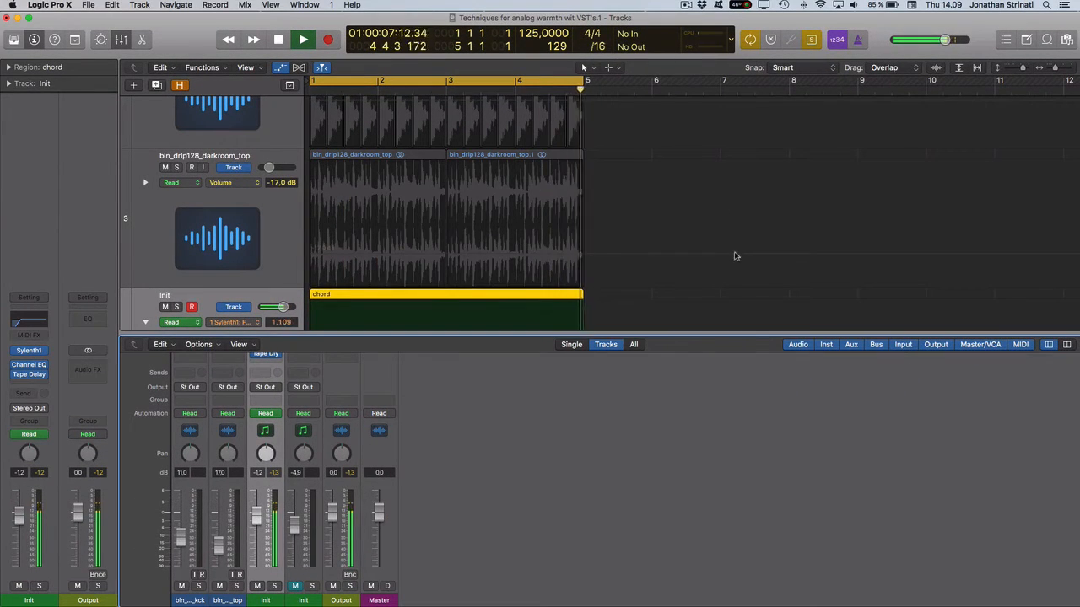
Close the Mixer, turn off Solo and restart playback with all unmuted tracks fitted in the arrangement
key(p)
key(p)
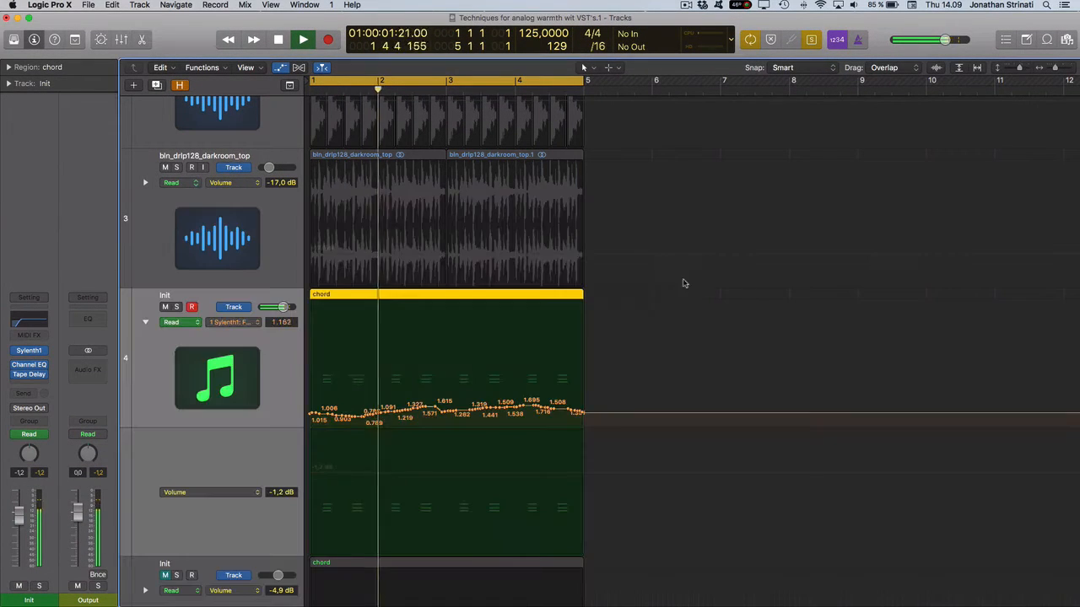
key(ctrl+s)
key(space)
key(space)
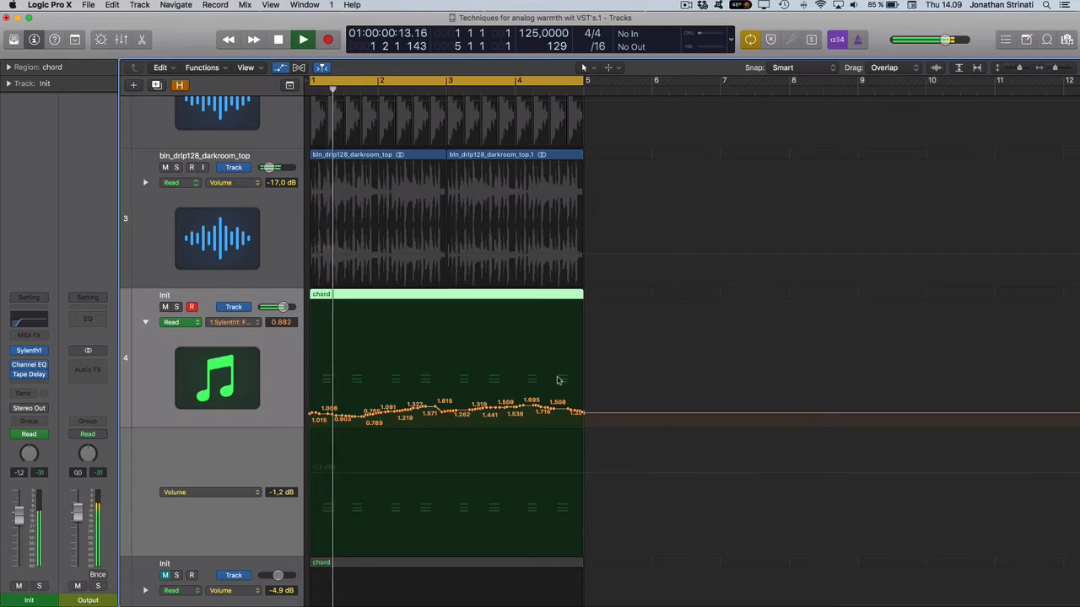
key(super+Up)
key(super+Up)
key(super+Up)
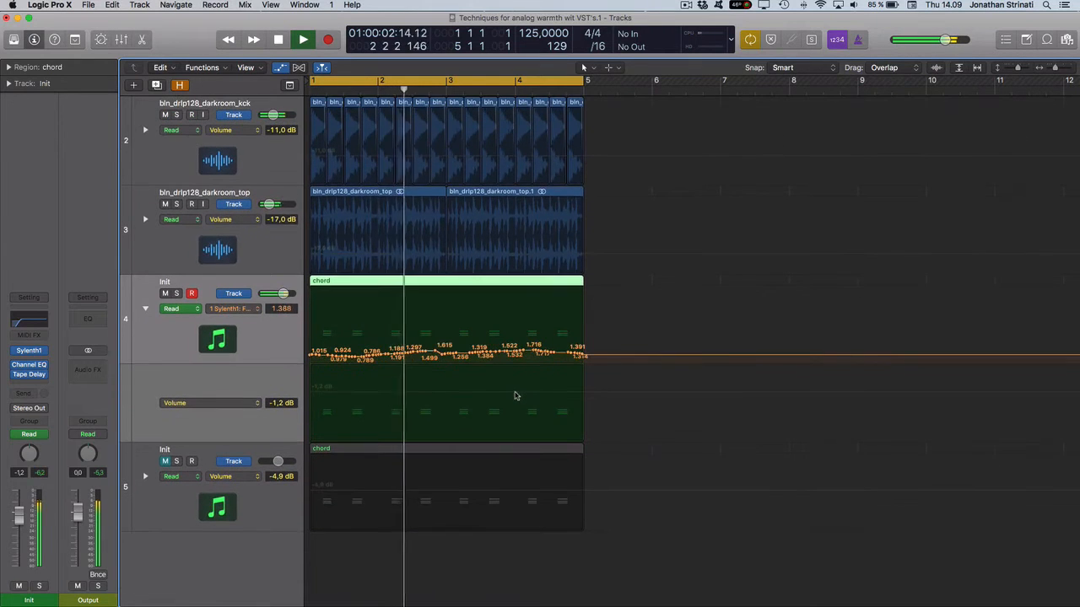
Show the plugin windows again and close the Tape Delay window to work in Sylenth1
key(v)
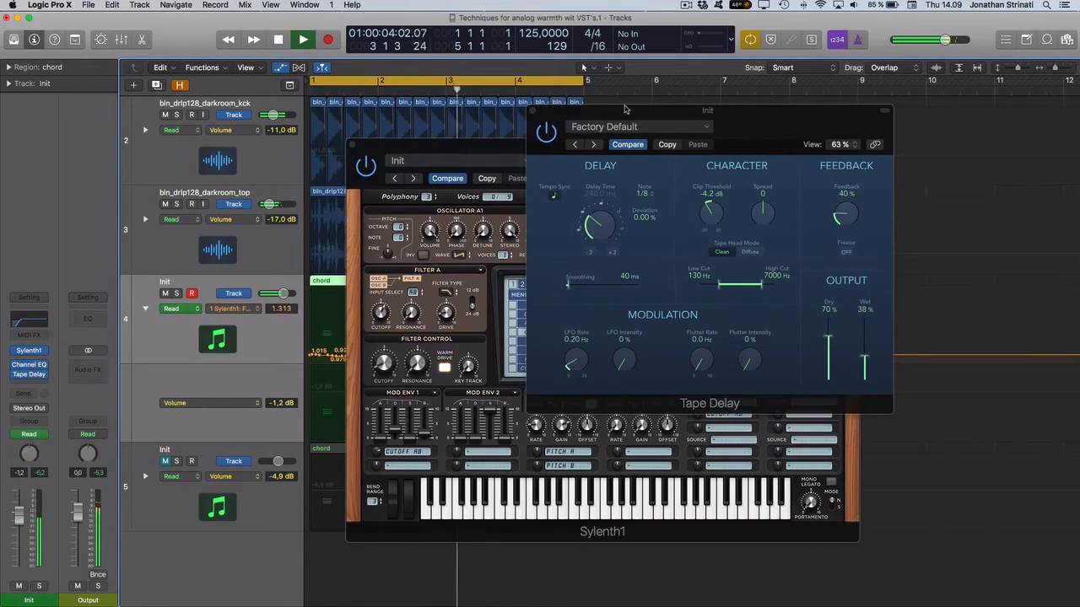
click(532, 111)
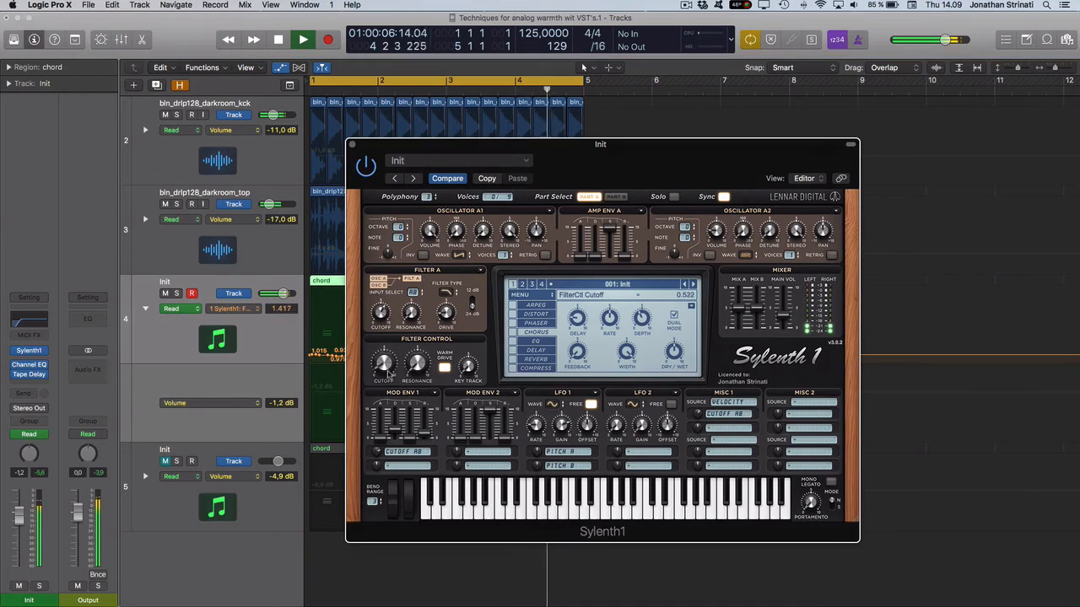